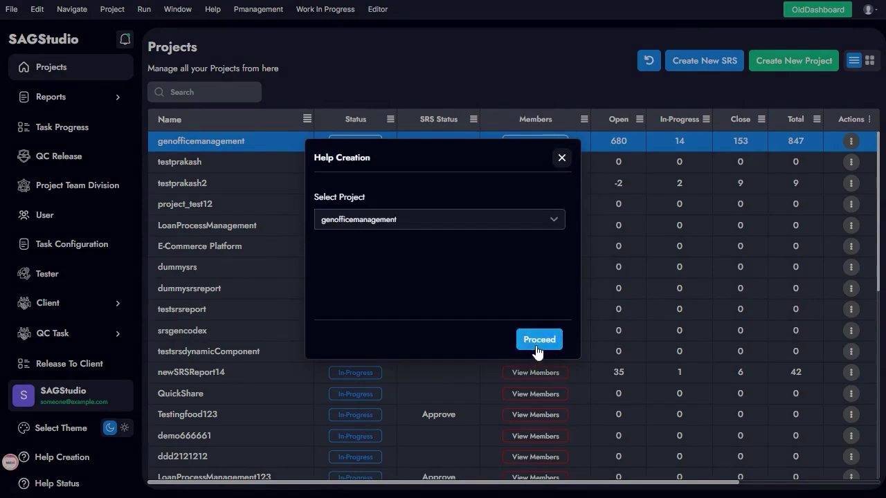
Keep genofficemanagement as the project and proceed with help creation.
left_click(537, 352)
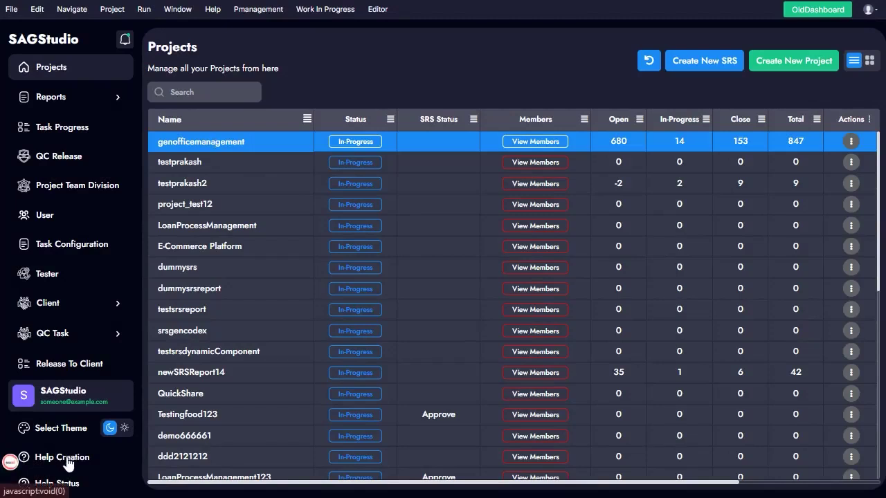
Start help creation for genofficemanagement and add two help creators, finding the second by searching 'pr'.
left_click(65, 458)
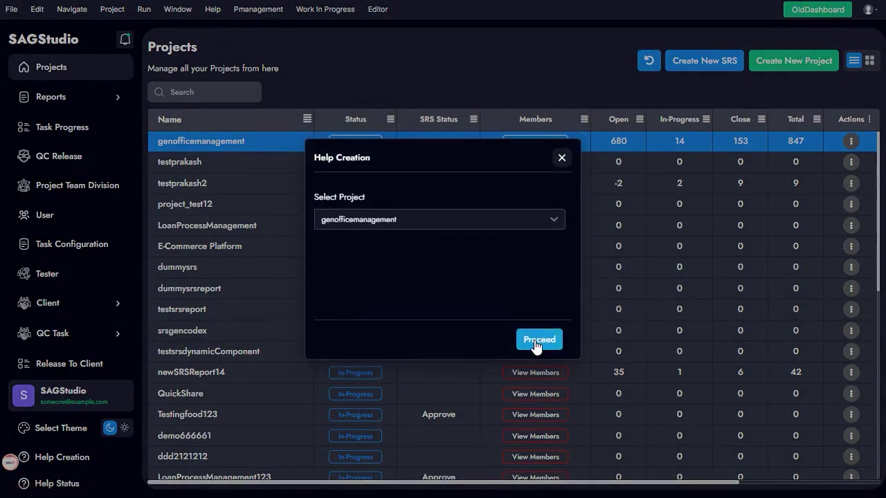
left_click(535, 343)
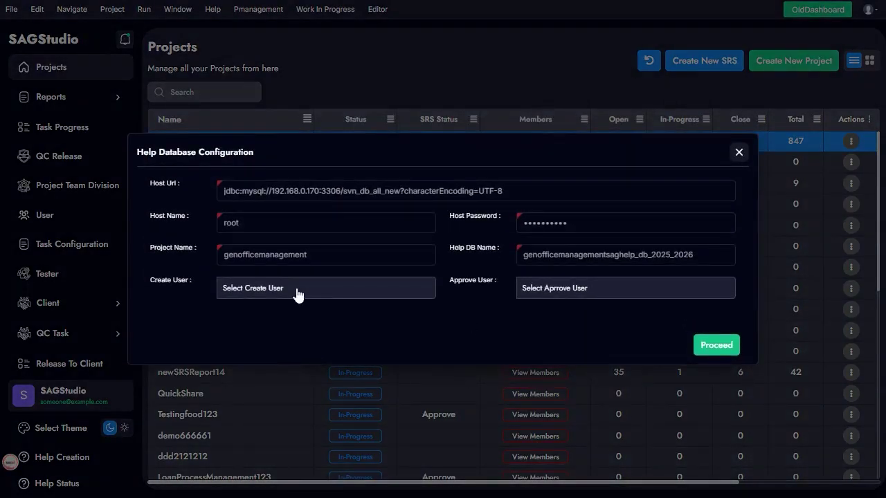
left_click(297, 293)
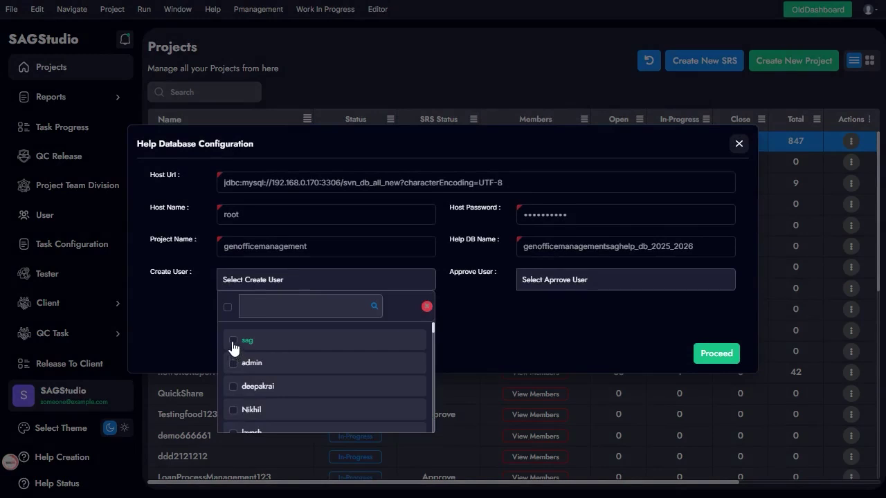
left_click(234, 341)
scroll(264, 413, "down", 3)
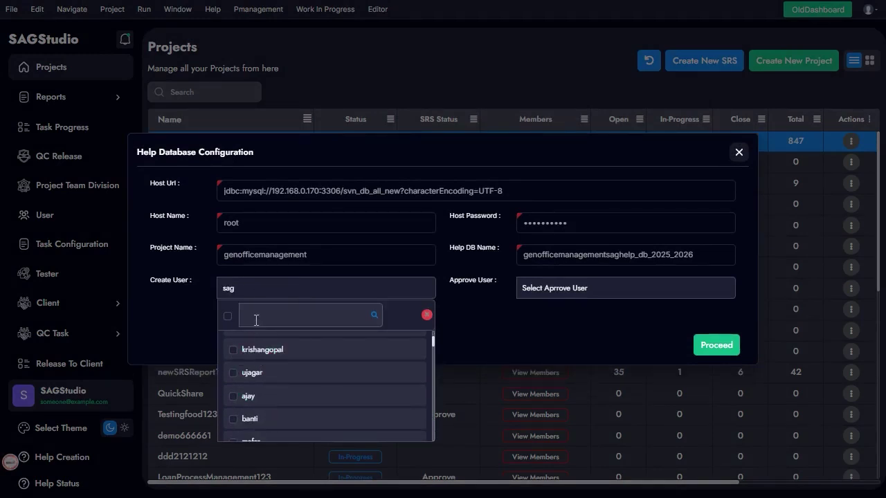
left_click(256, 320)
type("pr")
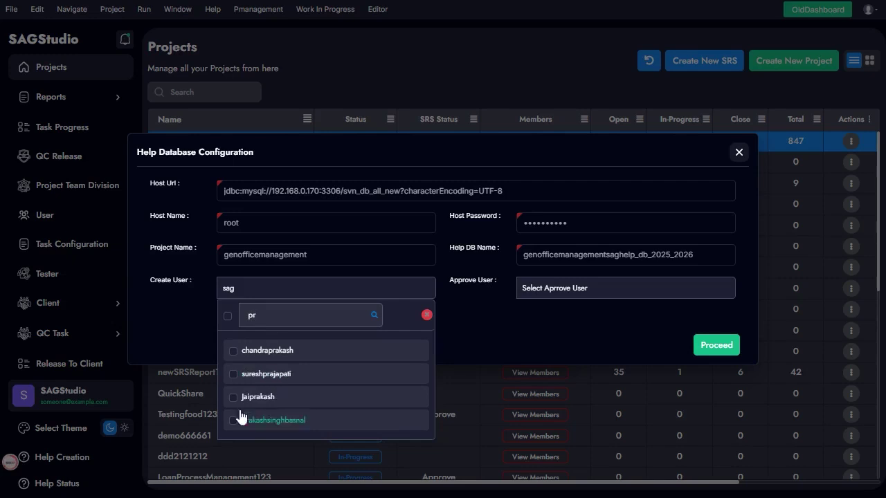
left_click(237, 420)
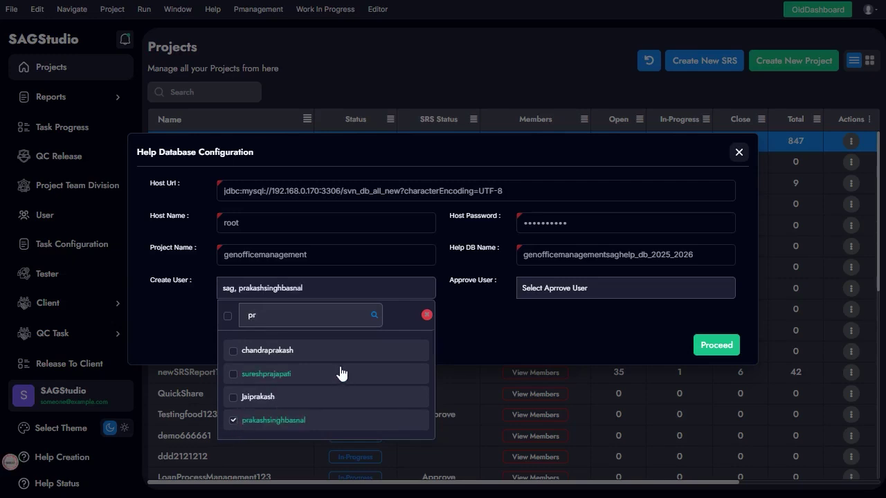
left_click(556, 313)
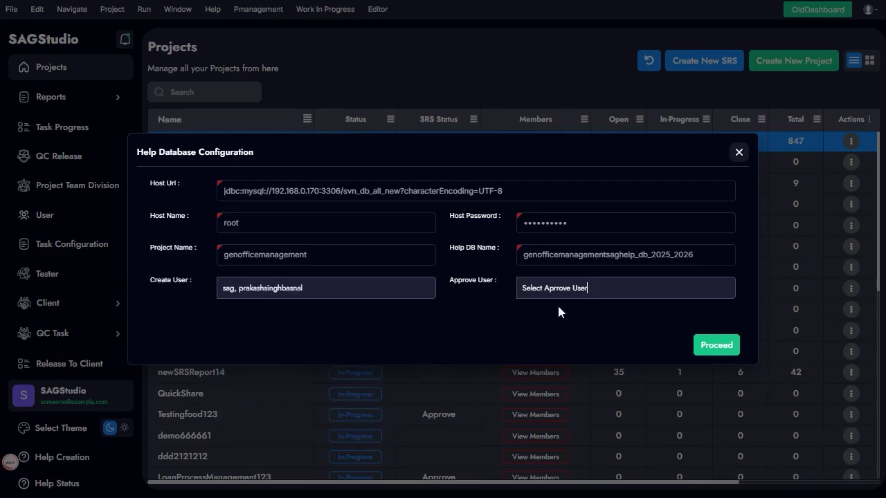
Choose the approving user by searching 'ram' and save the help database configuration.
left_click(572, 291)
left_click(556, 307)
type("ram")
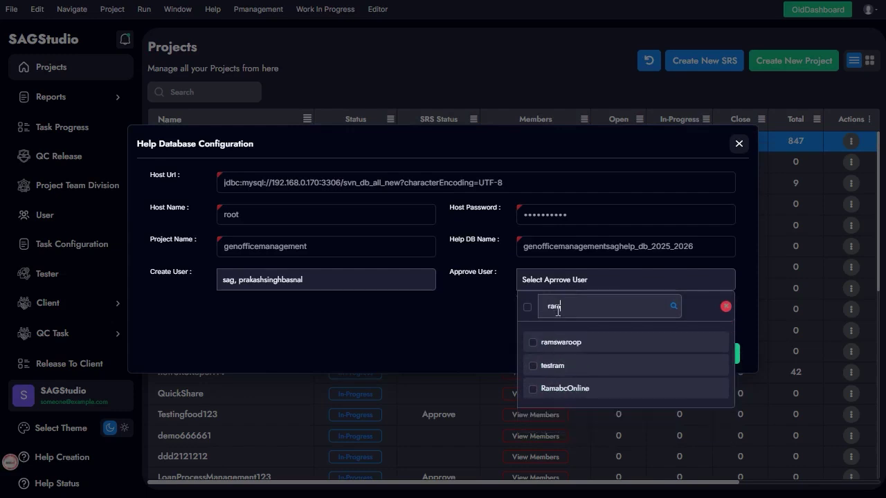
left_click(534, 349)
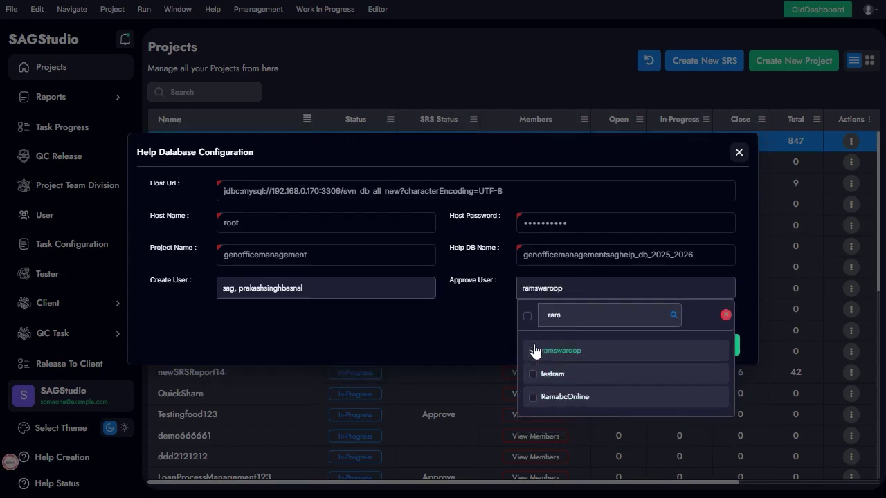
left_click(463, 328)
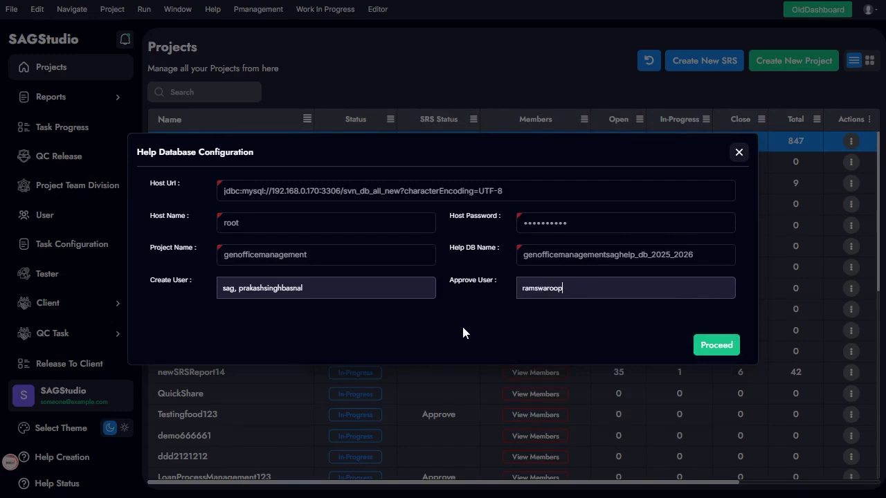
left_click(713, 347)
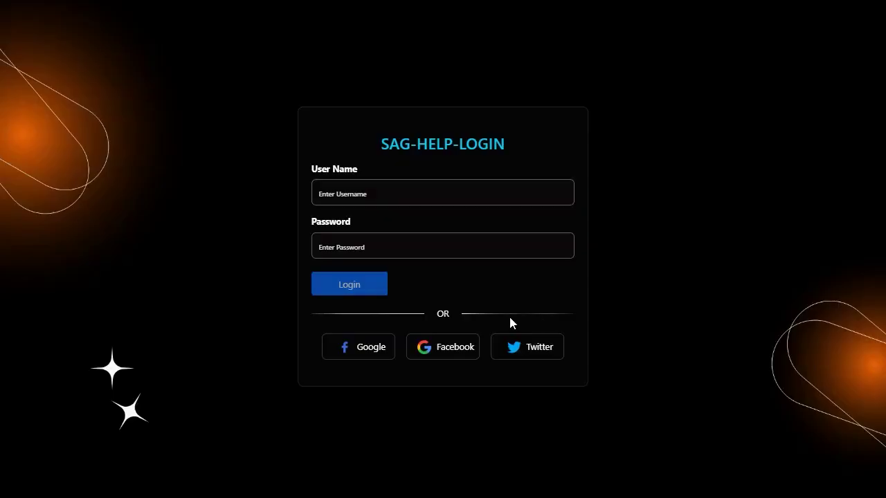
Log in to the Help Sag editor with the user name and password.
left_click(342, 194)
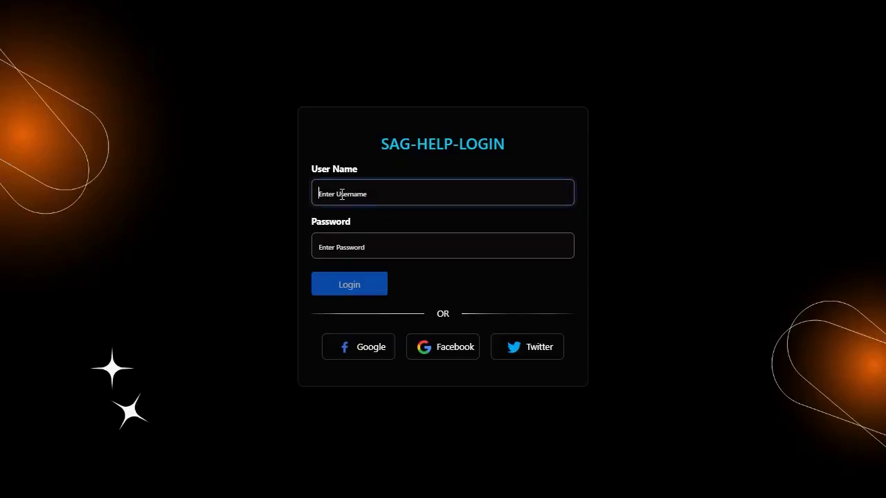
type("sag")
key("Tab")
type("s")
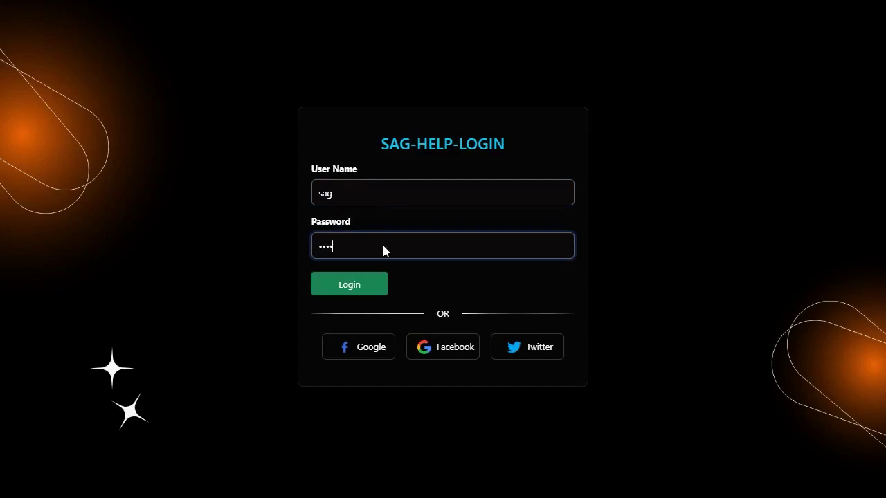
left_click(351, 289)
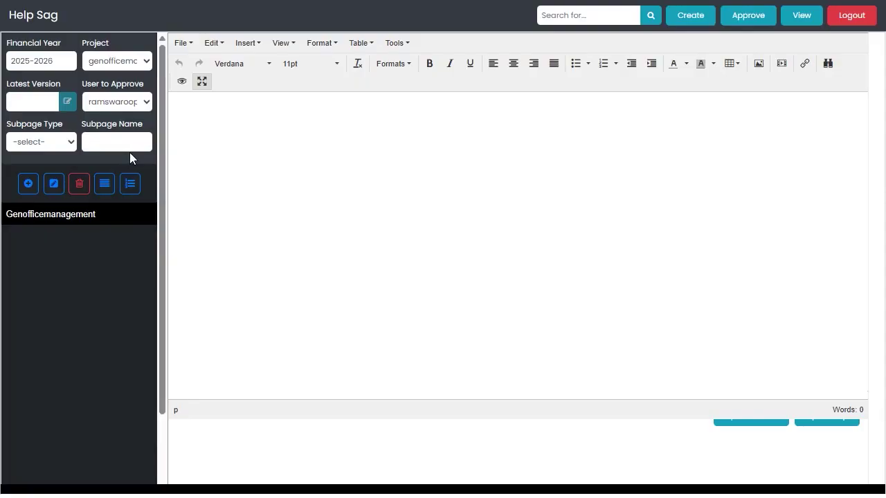
Add a Master index, taken from the app's menu collection, under Genofficemanagement and open it.
left_click(28, 183)
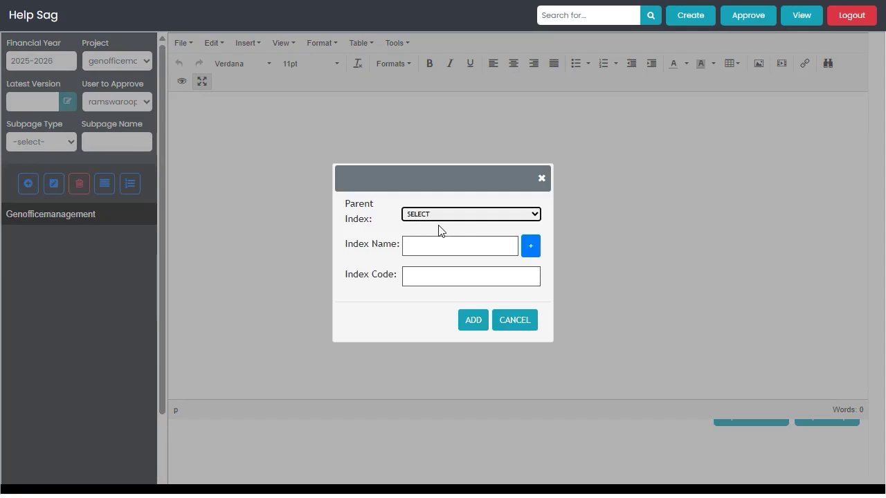
left_click(530, 246)
left_click(313, 176)
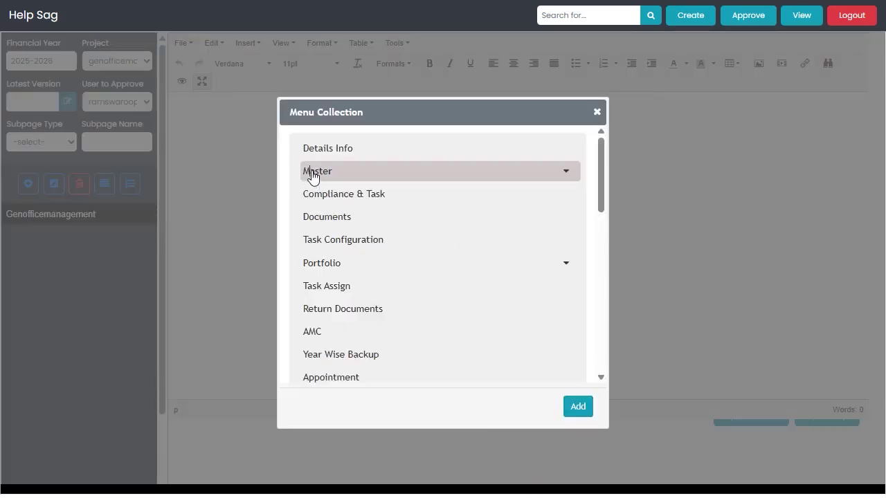
left_click(582, 408)
left_click(472, 321)
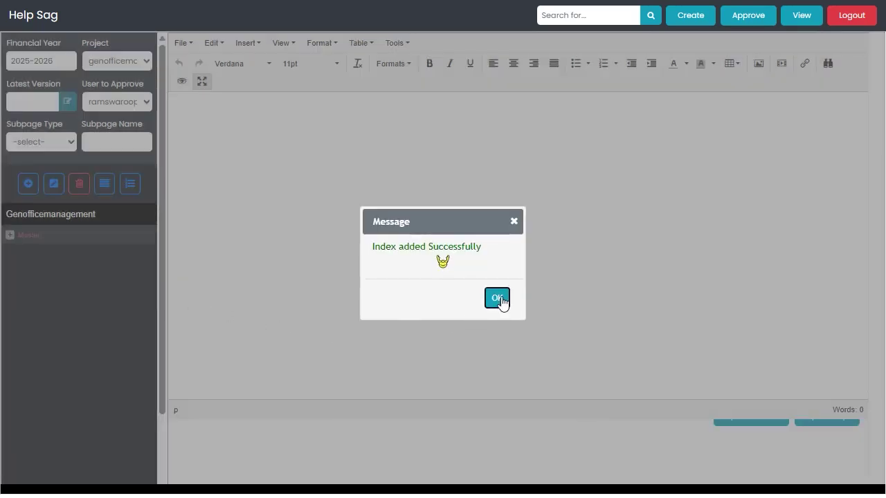
left_click(499, 300)
left_click(28, 237)
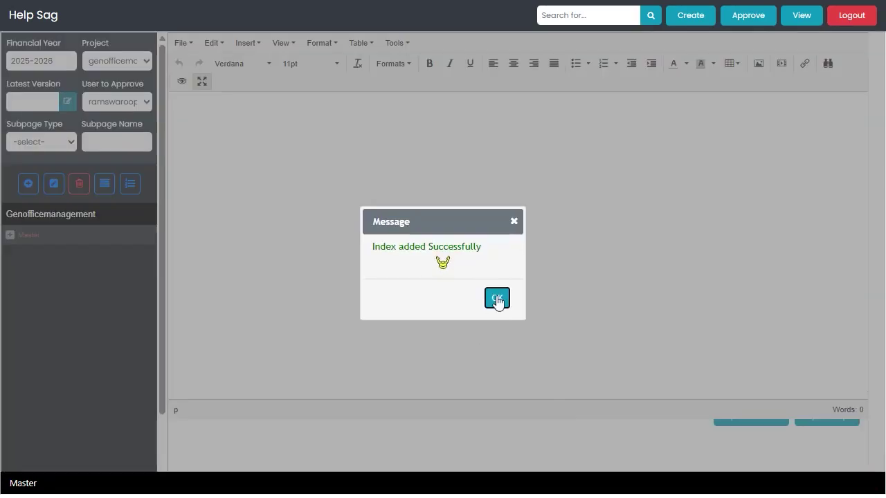
left_click(497, 296)
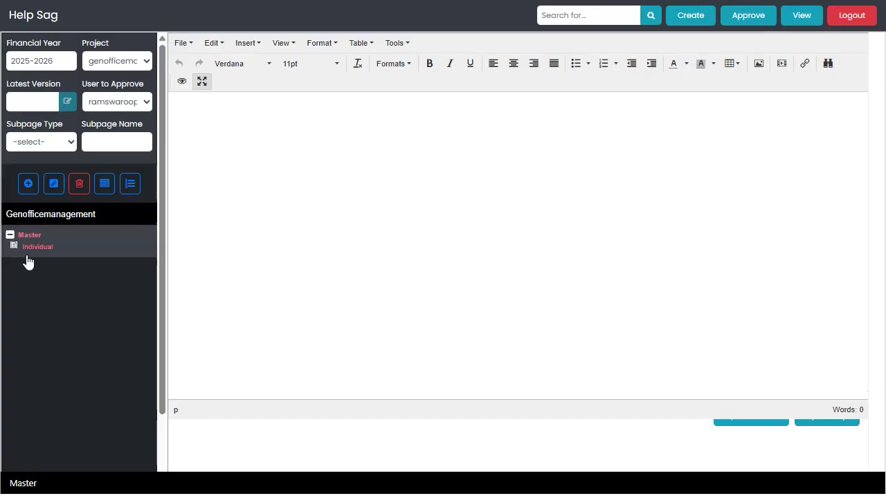
Upload the Individual zip to the Master > Individual page.
left_click(27, 248)
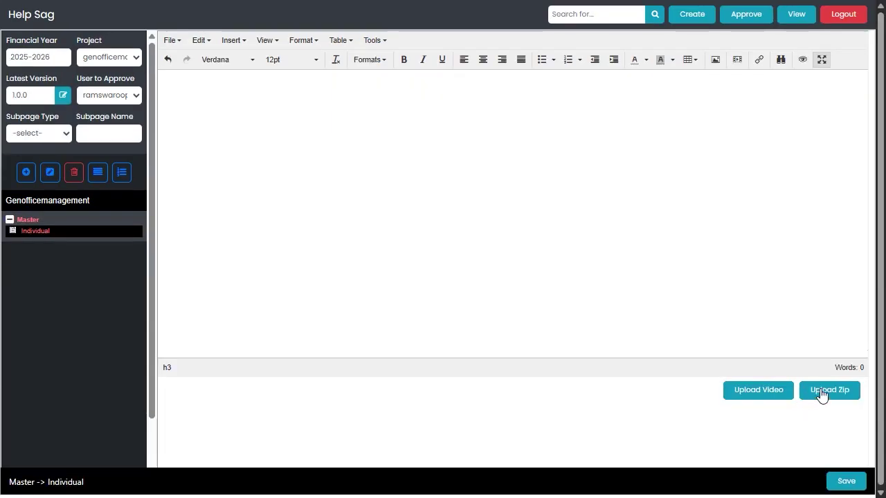
left_click(821, 392)
left_click(160, 134)
left_click(702, 349)
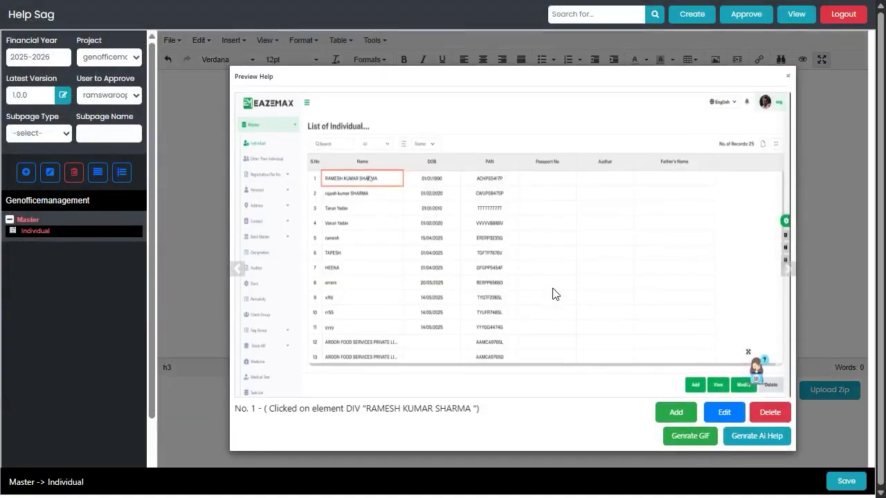
Step through all six captured images in the help preview.
left_click(787, 271)
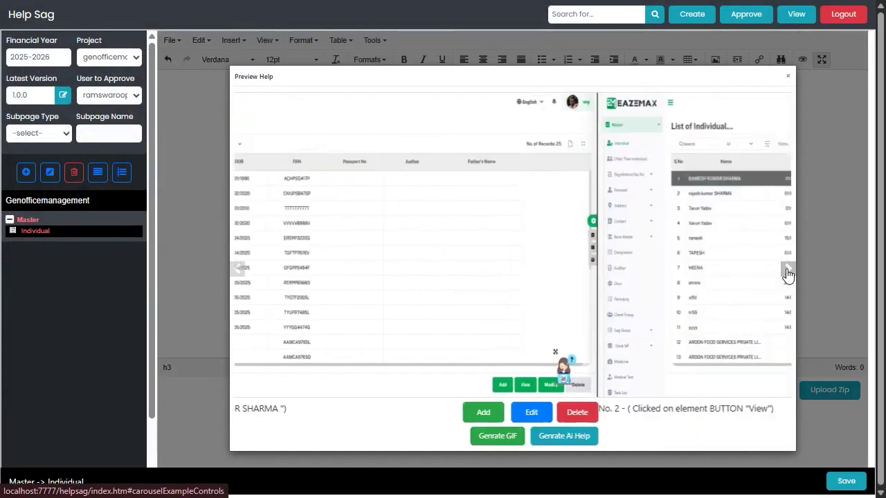
left_click(787, 271)
left_click(788, 271)
left_click(787, 271)
left_click(787, 271)
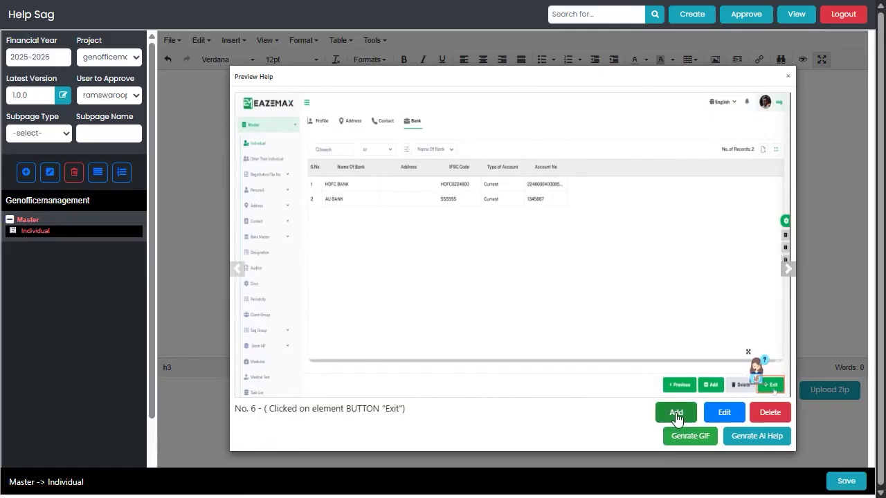
left_click(677, 412)
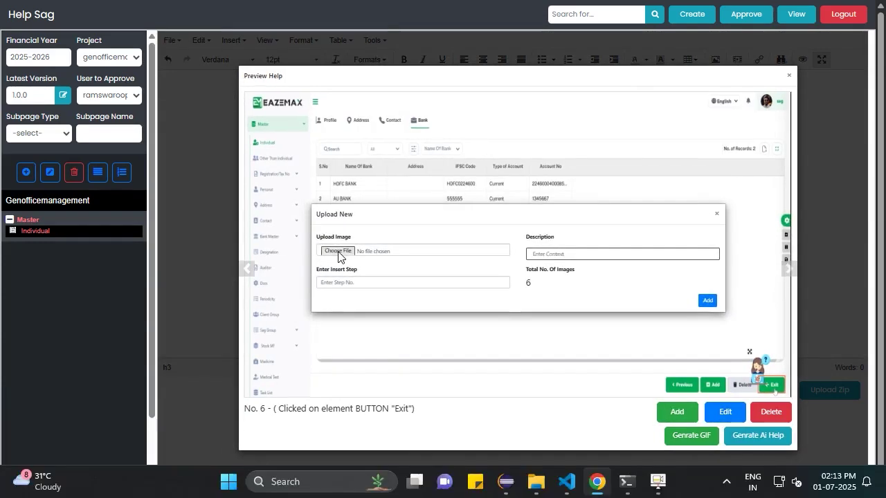
Insert the GIF from Downloads as a new image step at the chosen step number.
left_click(332, 251)
left_click(233, 129)
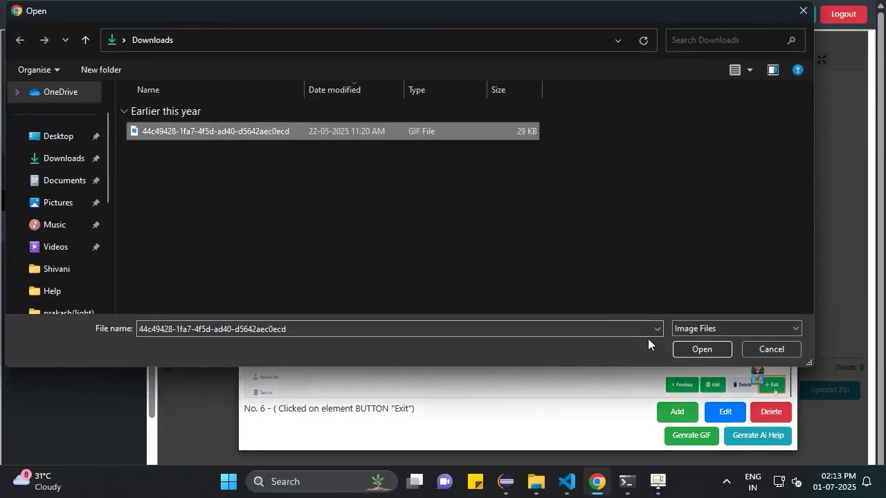
left_click(692, 350)
left_click(381, 397)
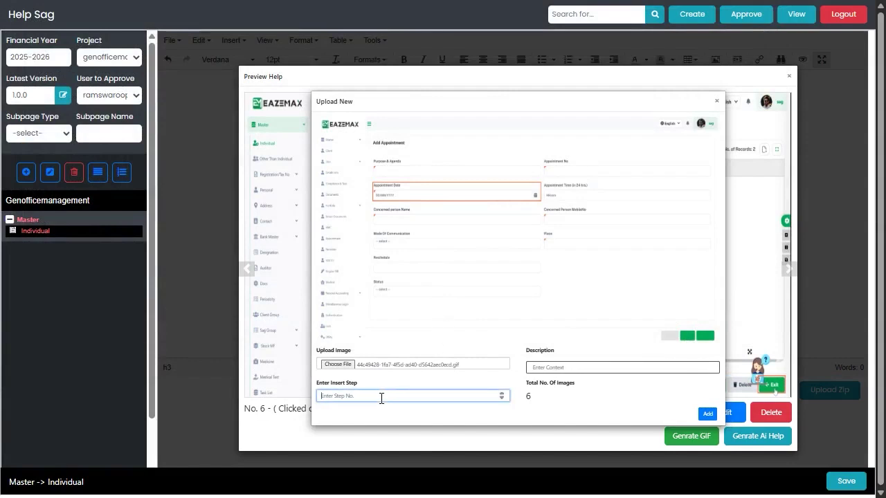
left_click(707, 414)
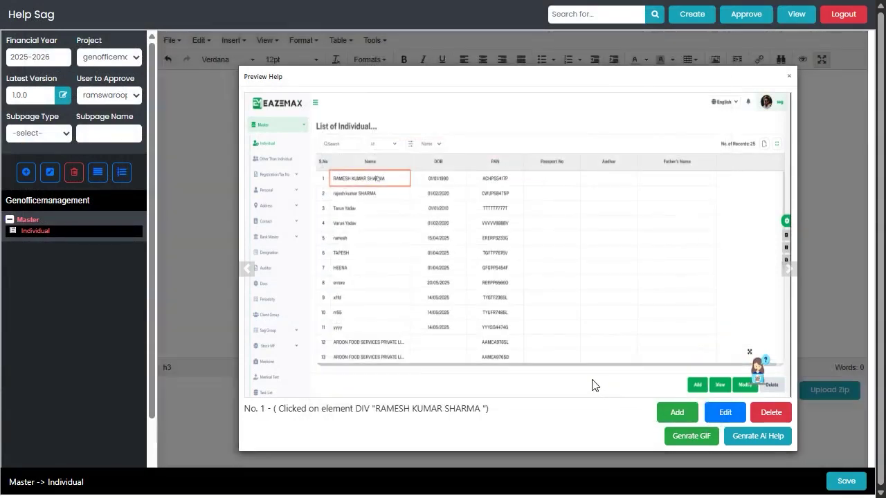
Generate and download a GIF of the steps, then append the AI-generated user guide.
left_click(692, 435)
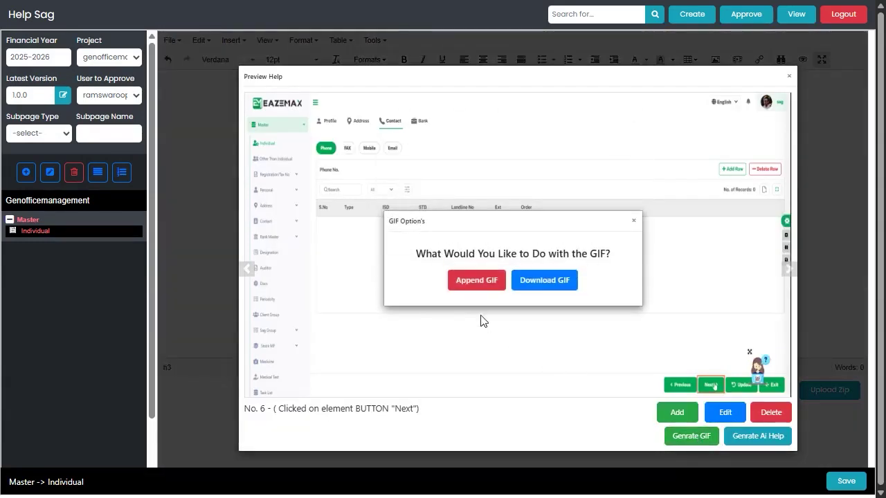
left_click(546, 281)
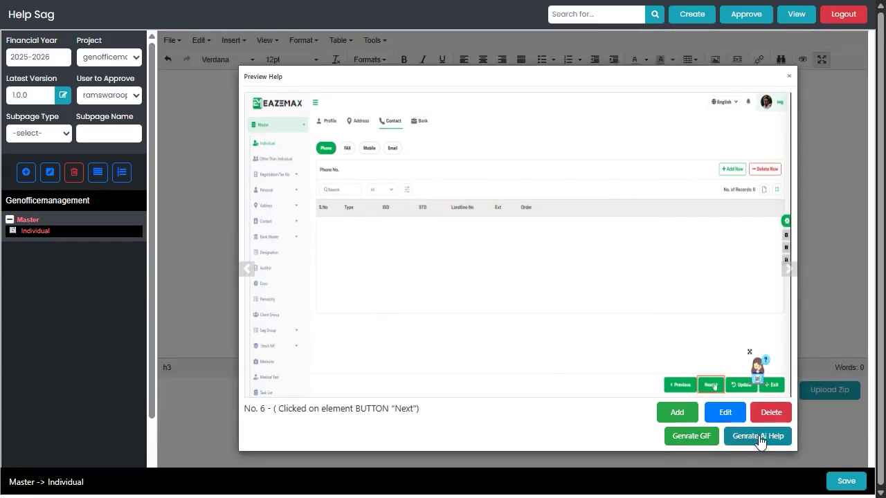
left_click(739, 435)
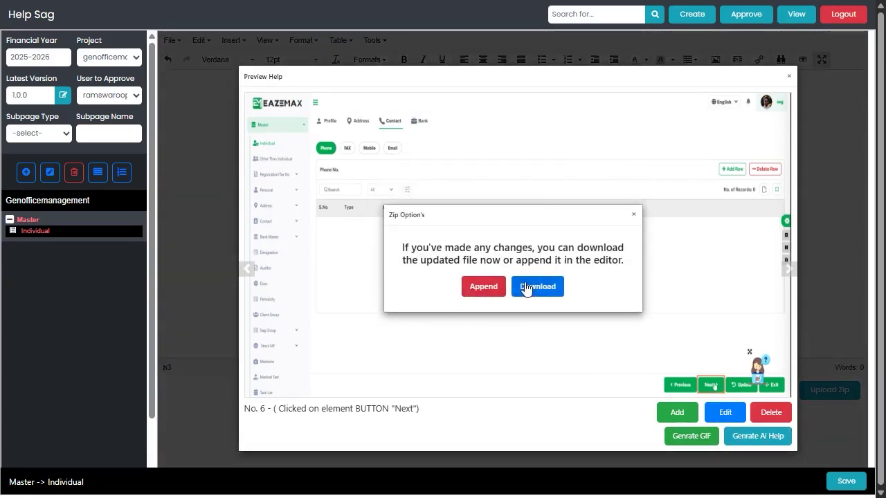
left_click(482, 288)
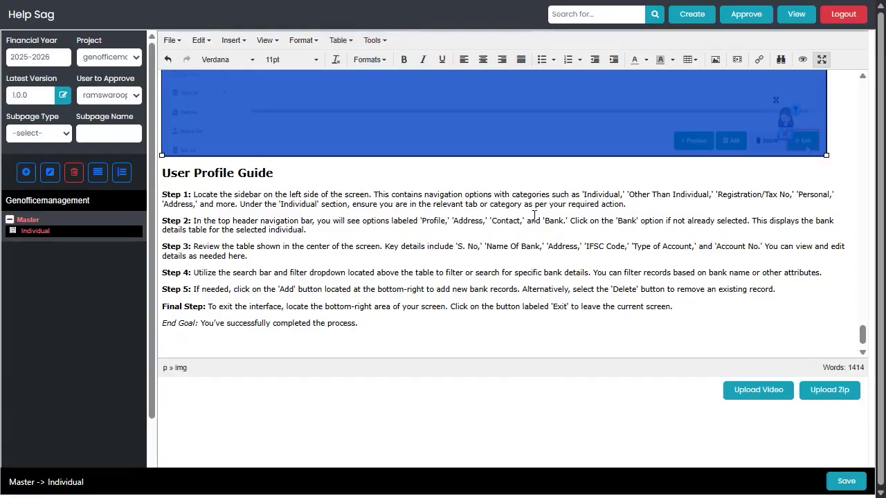
scroll(534, 222, "down", 10)
scroll(535, 222, "up", 15)
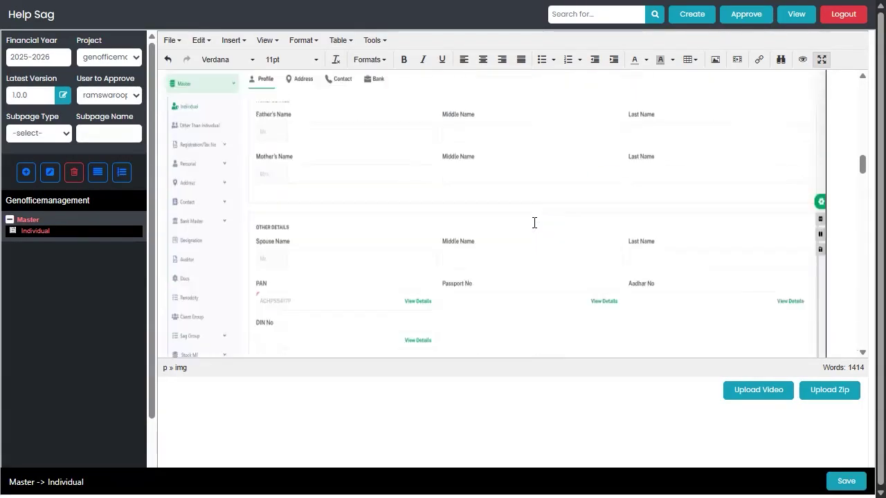
scroll(535, 222, "up", 4)
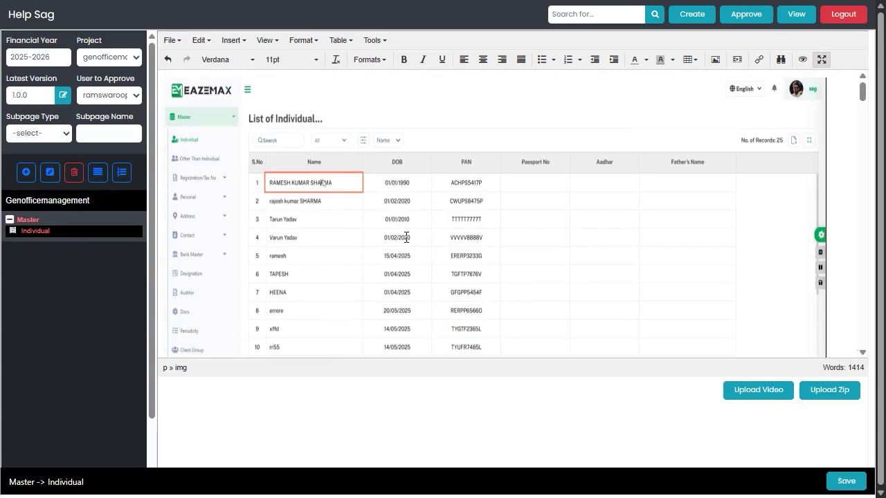
scroll(406, 238, "up", 6)
scroll(406, 240, "down", 4)
scroll(406, 240, "up", 2)
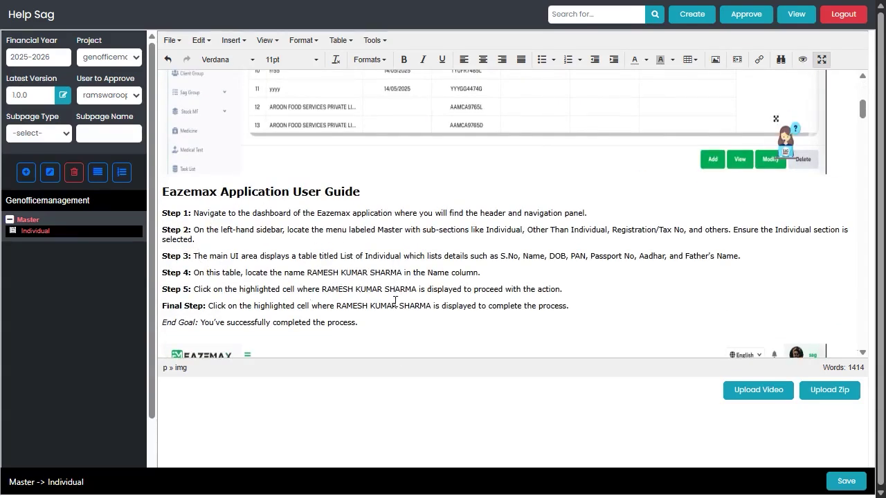
scroll(395, 301, "down", 10)
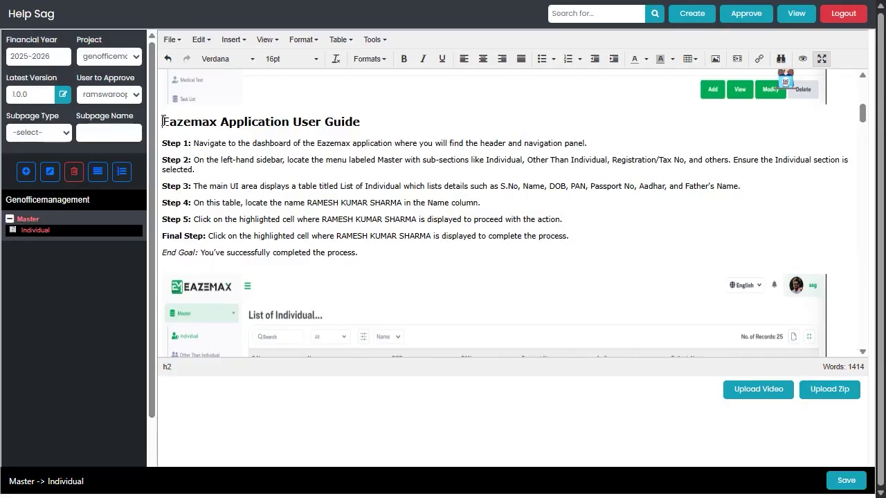
Format the 'Eazemax Application User Guide' title as Heading 3 at 14pt.
left_click_drag(162, 122, 360, 124)
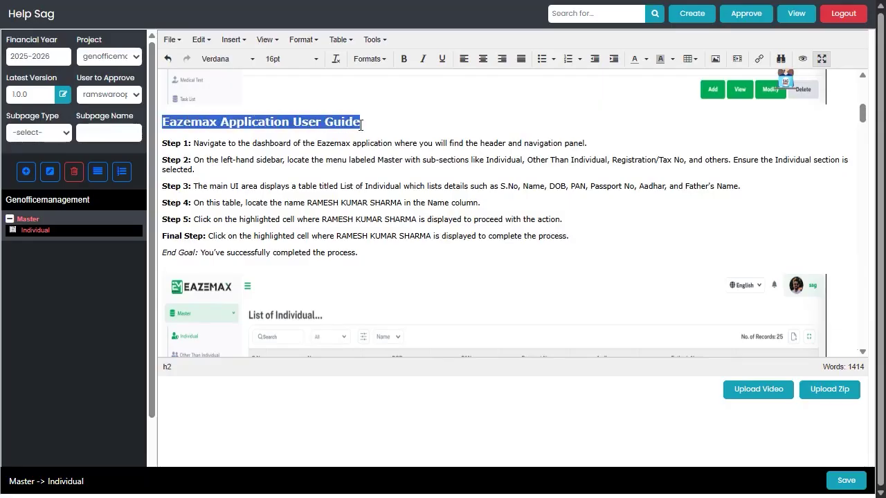
left_click(384, 61)
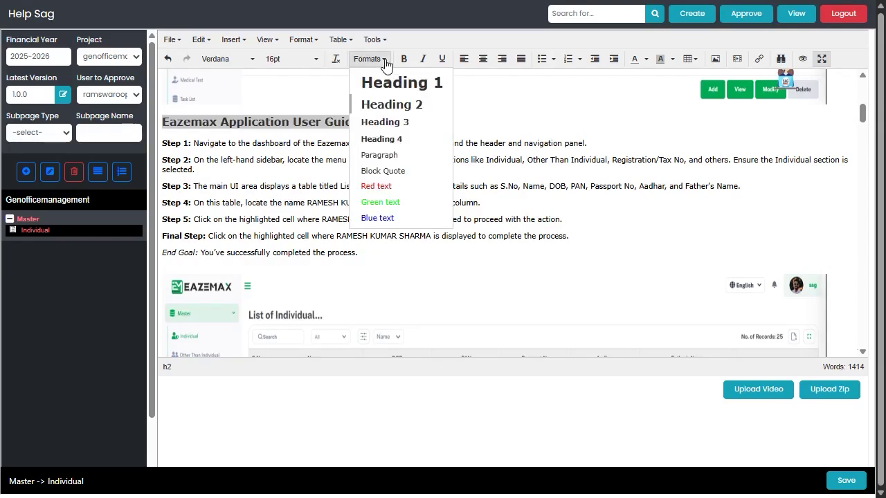
left_click(385, 123)
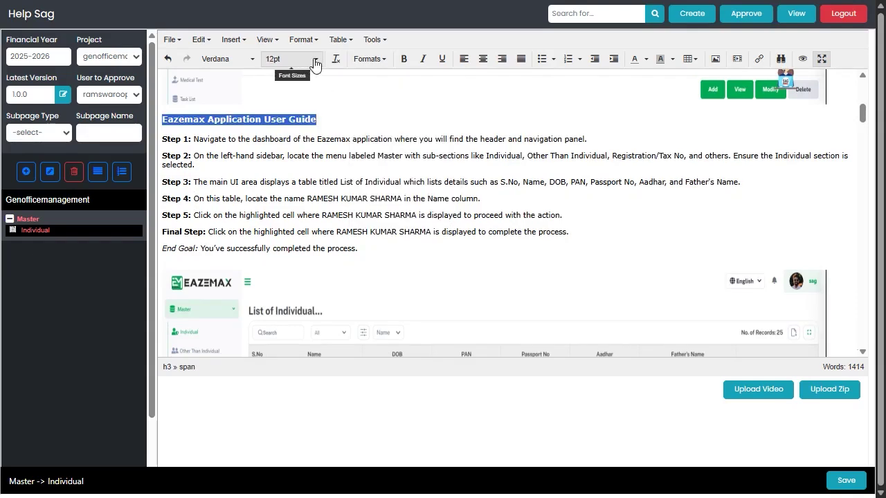
left_click(315, 63)
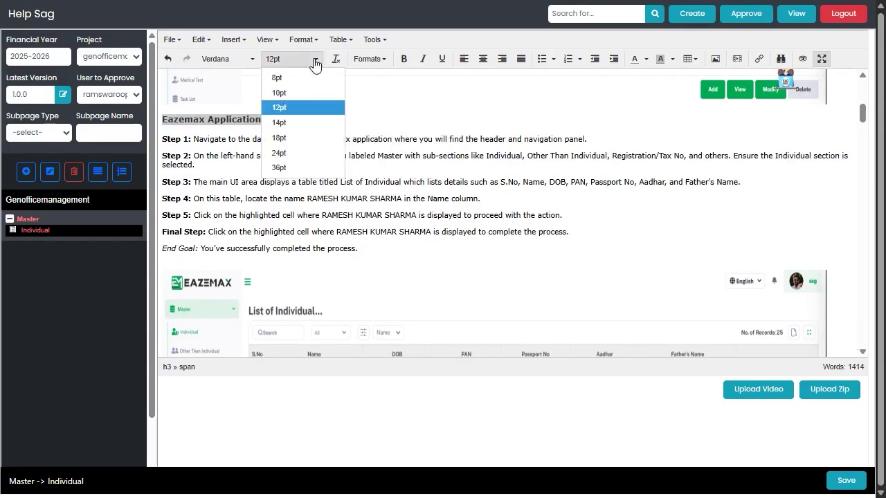
left_click(281, 123)
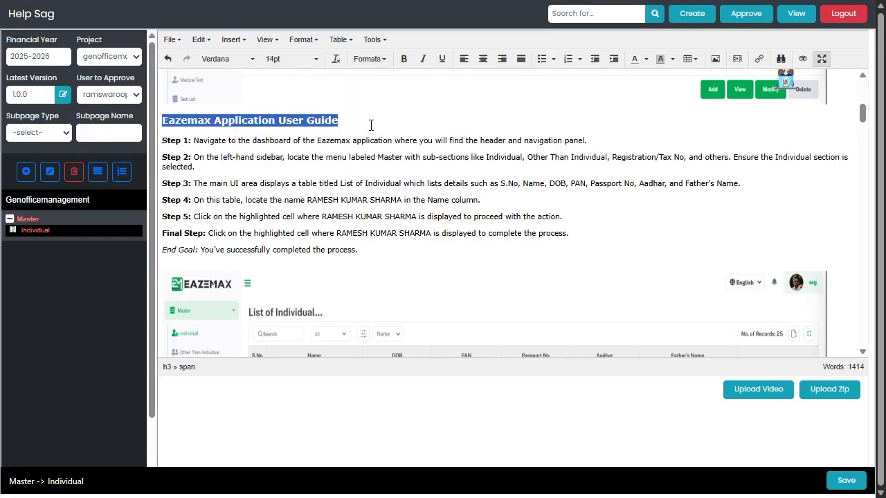
left_click(299, 59)
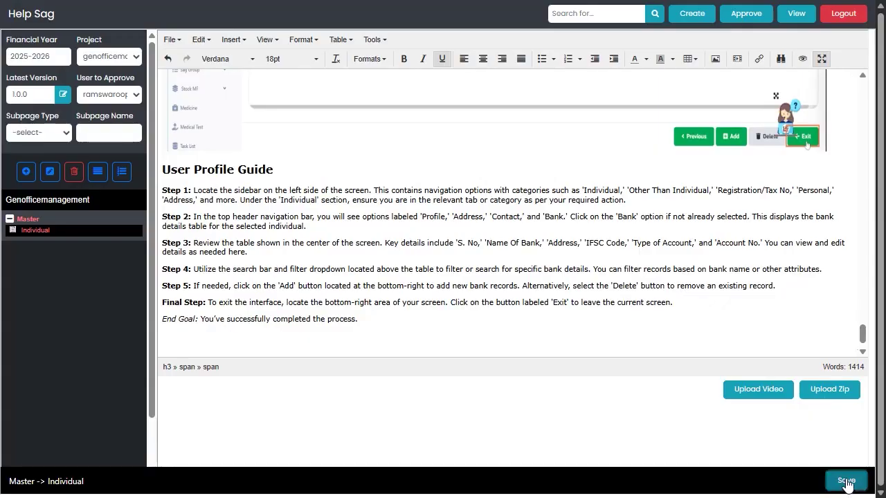
Save the Individual page, then move Registration/Tax No to the top of Master's subpages and save.
left_click(845, 481)
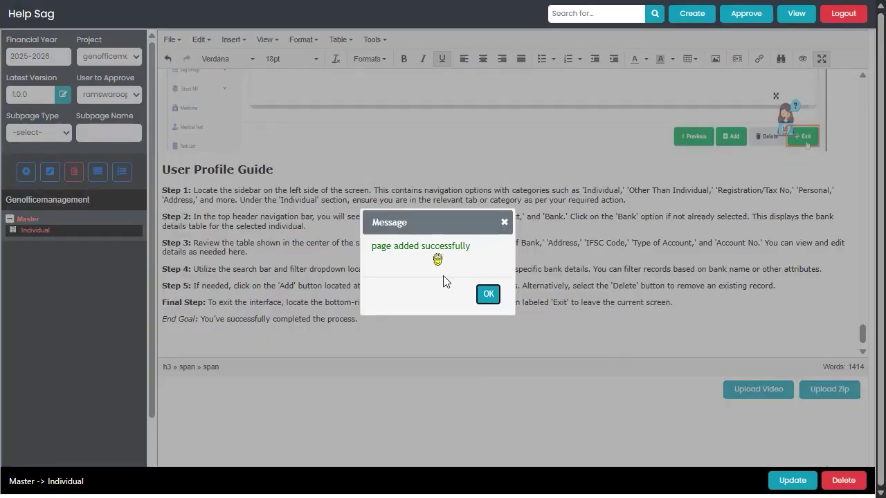
left_click(488, 296)
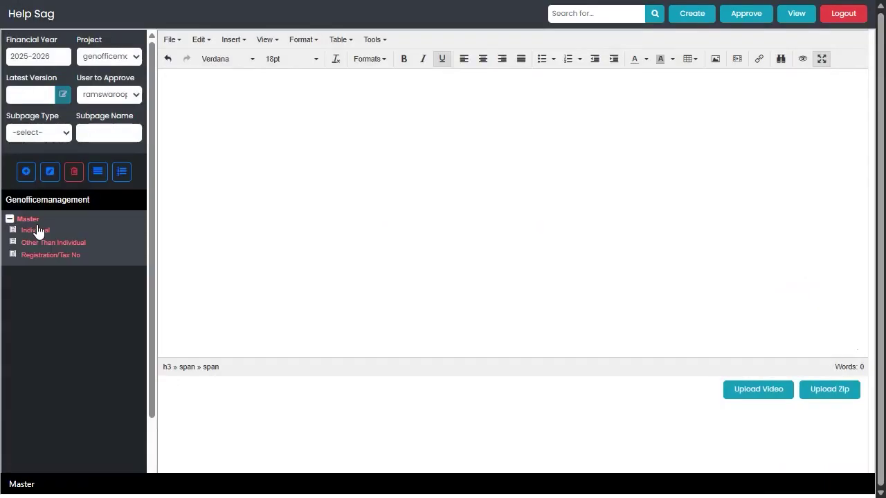
left_click(102, 174)
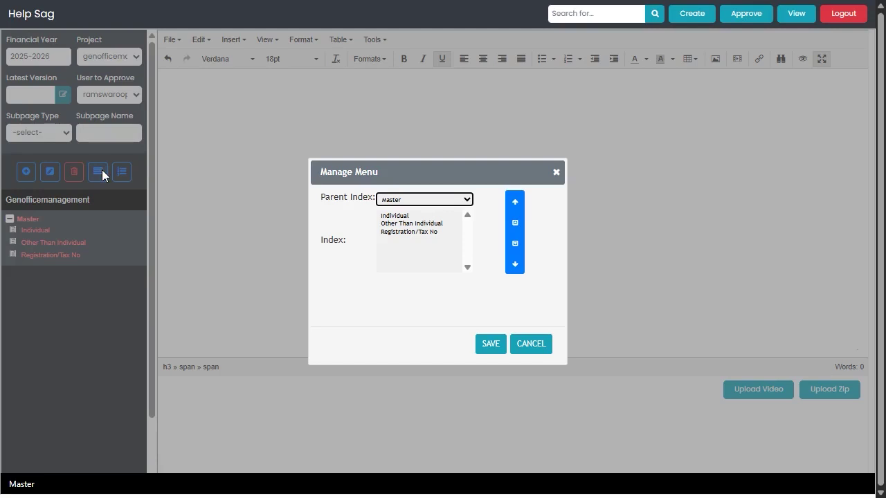
left_click(392, 217)
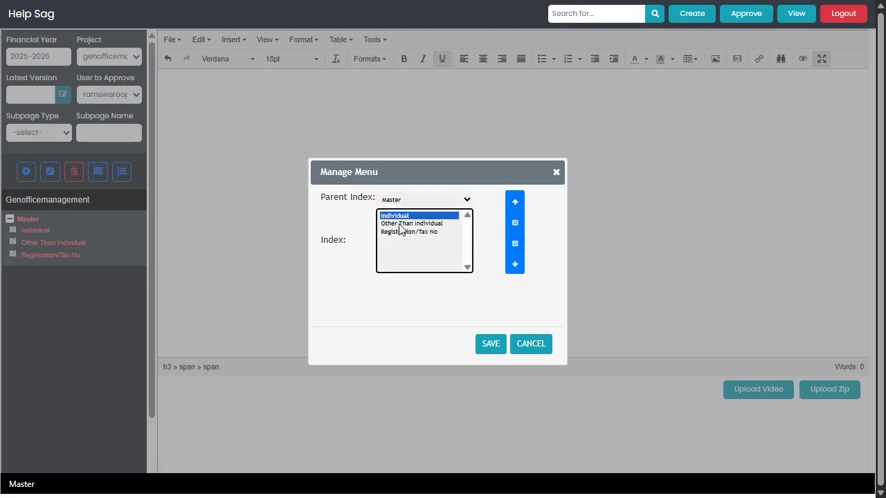
left_click(399, 224)
left_click(399, 231)
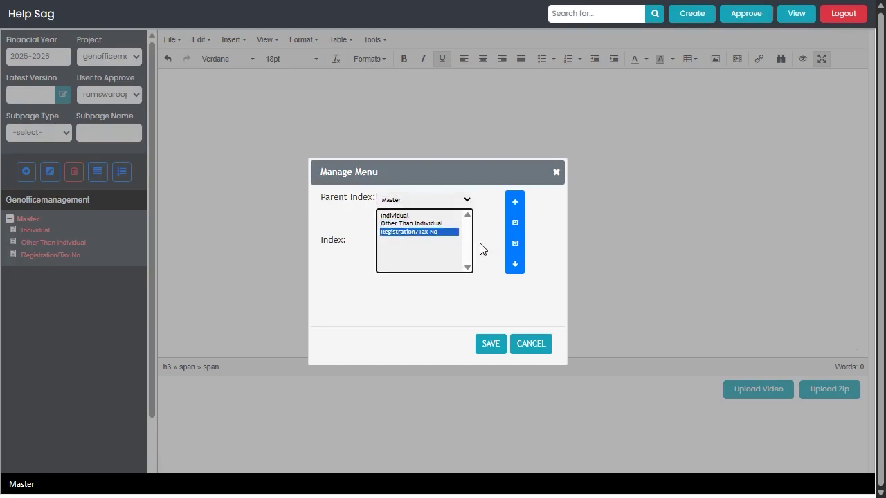
left_click(514, 223)
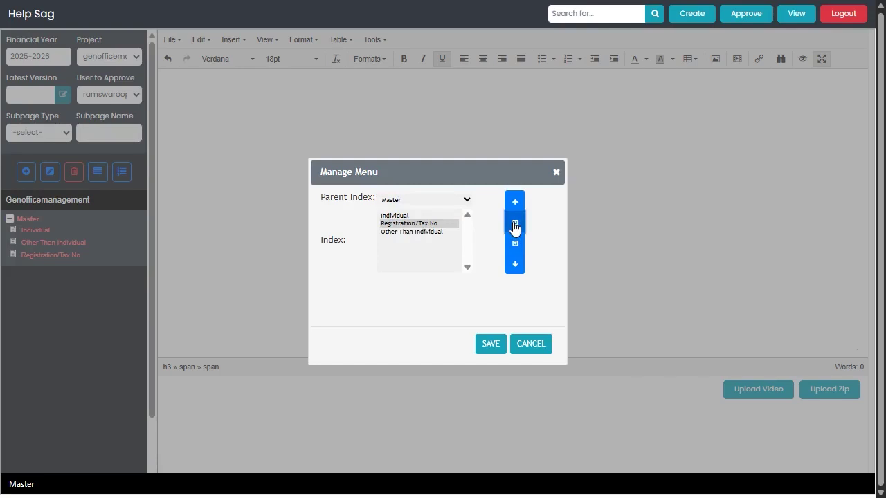
left_click(515, 223)
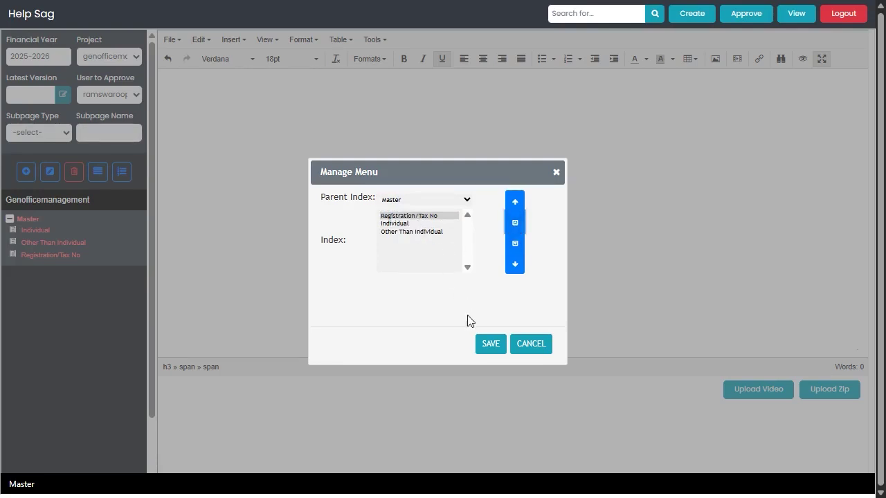
left_click(491, 348)
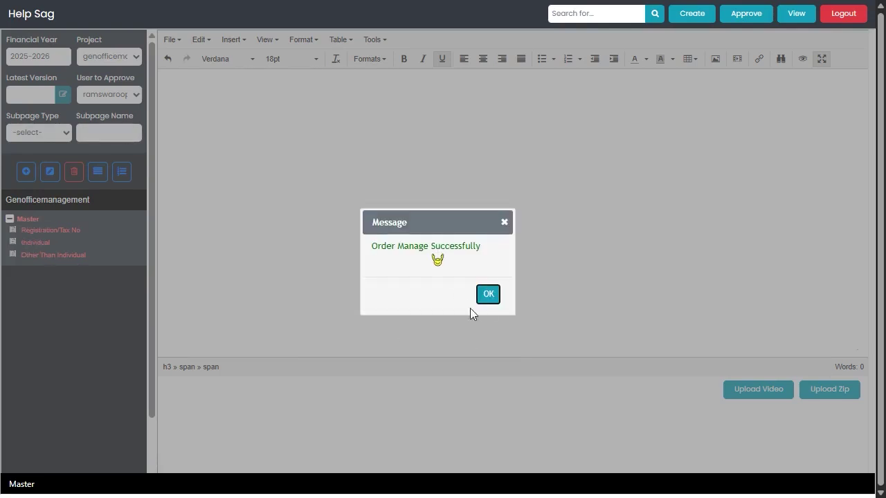
left_click(488, 294)
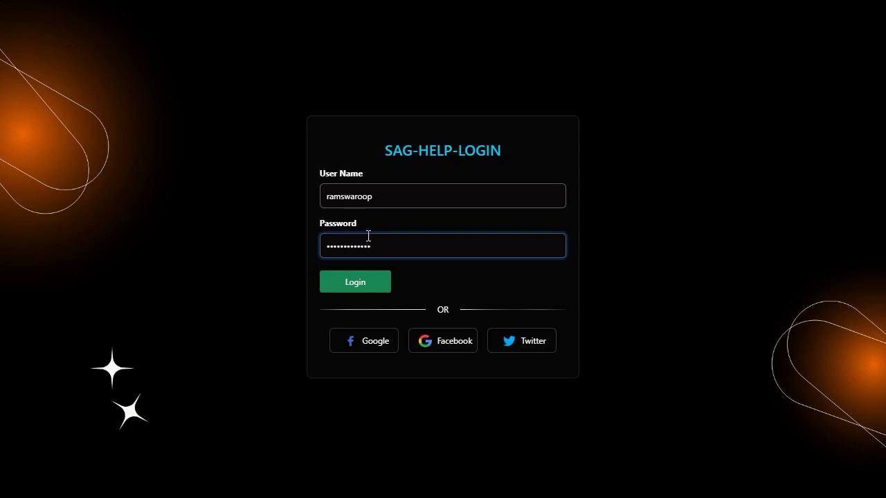
Sign in and open the genofficemanagement Individual page in the approval view.
left_click(358, 284)
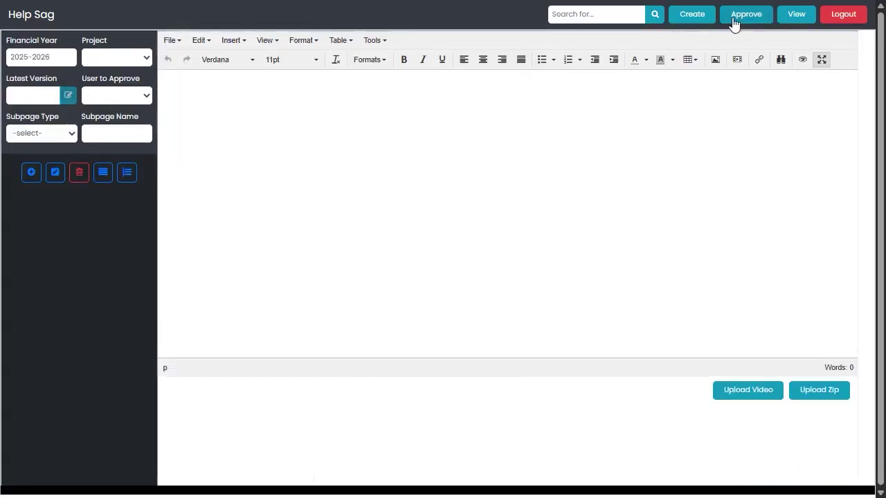
left_click(735, 16)
left_click(116, 64)
left_click(113, 83)
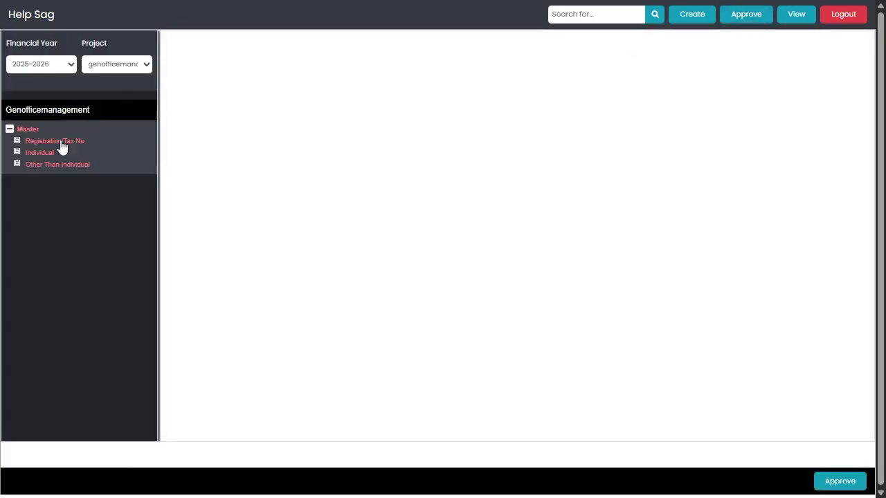
left_click(40, 153)
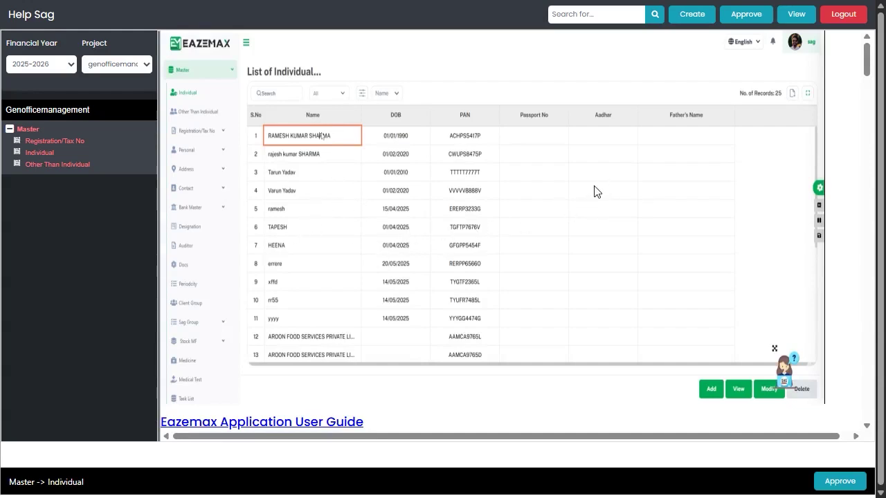
Approve the Individual page with the remark 'individual help done'.
left_click(837, 482)
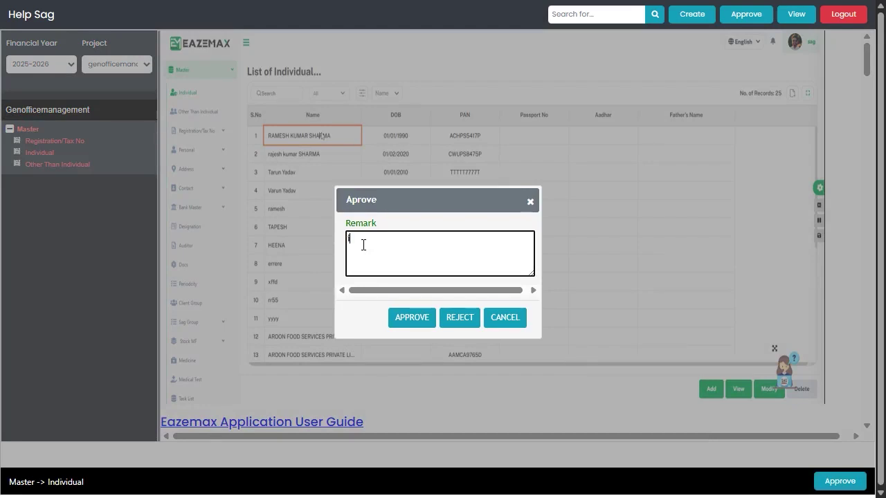
type("individual help done")
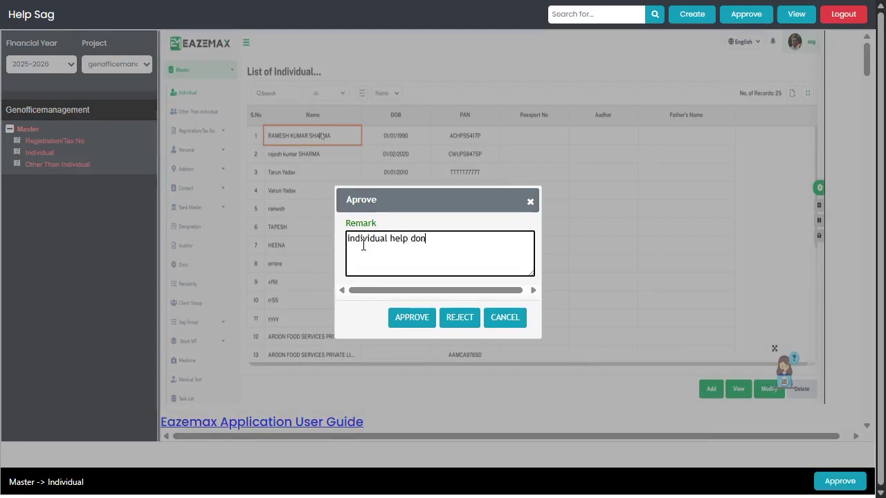
left_click(409, 320)
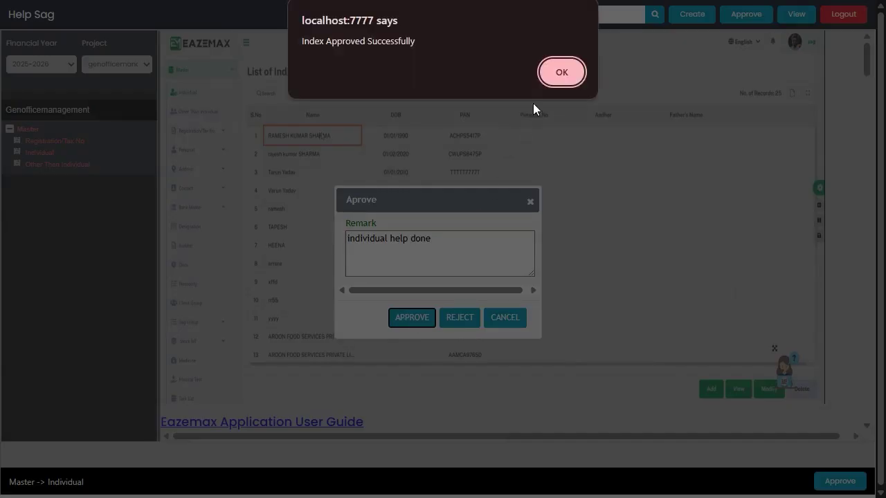
left_click(561, 71)
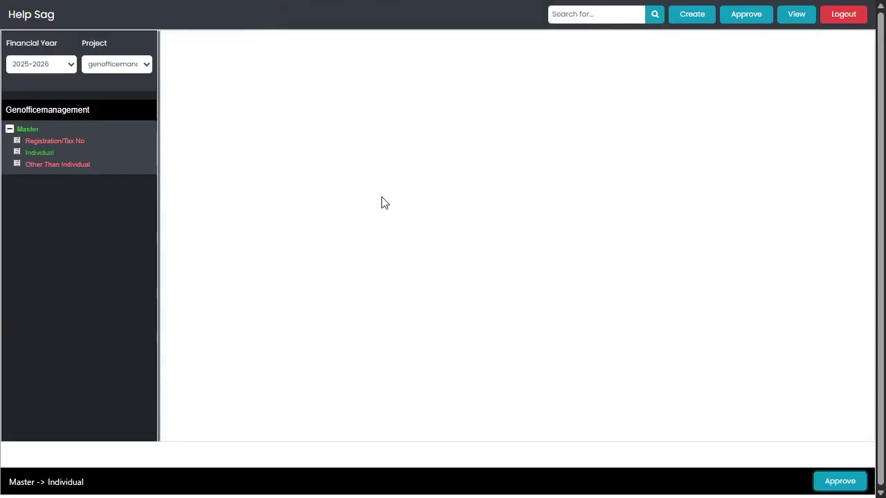
left_click(44, 157)
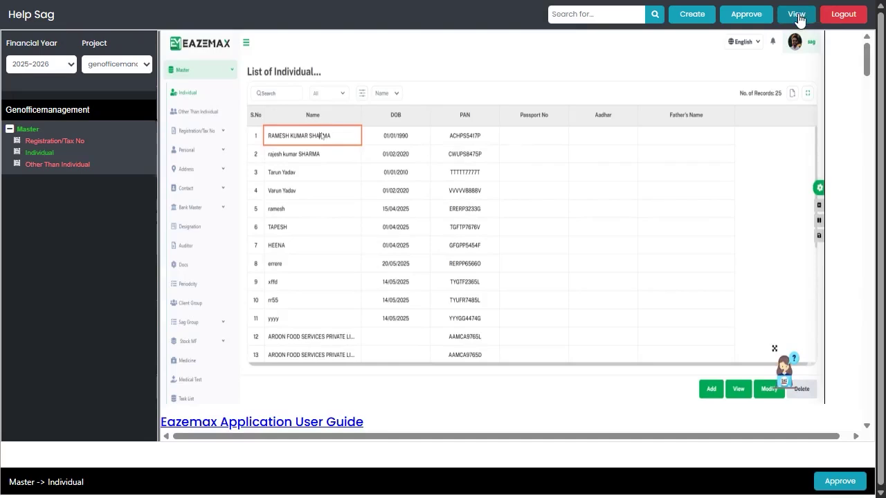
left_click(799, 18)
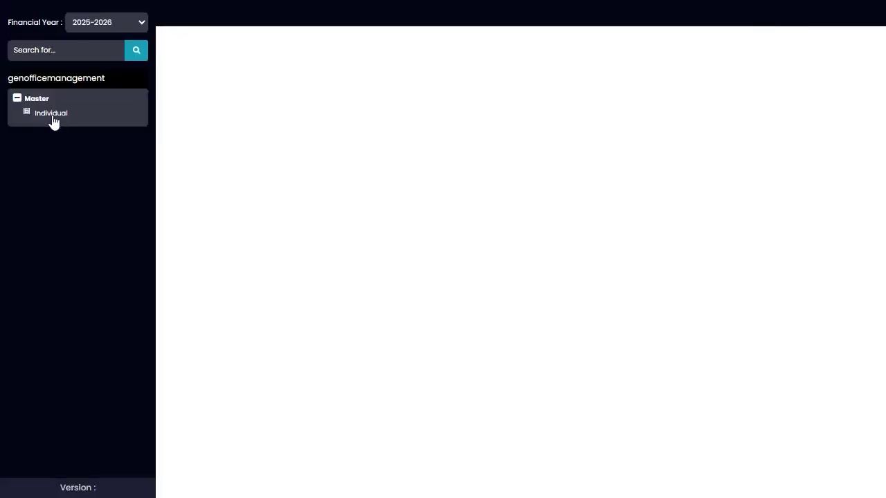
left_click(56, 121)
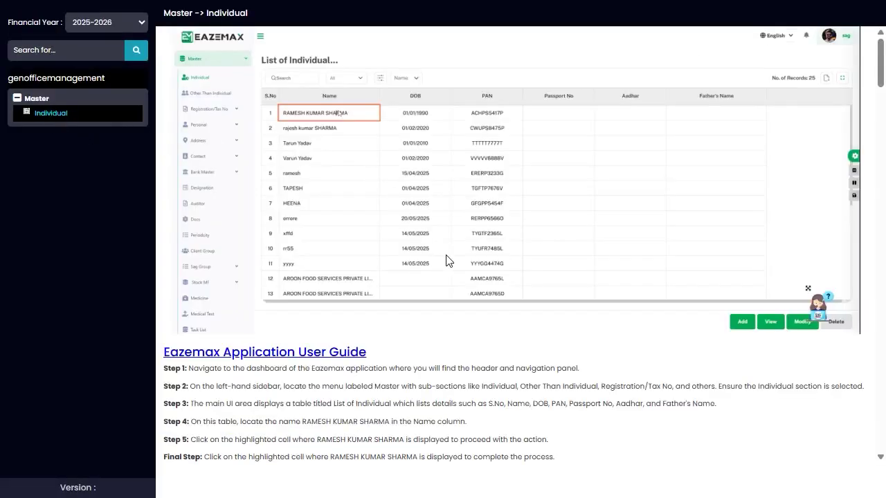
scroll(490, 343, "down", 6)
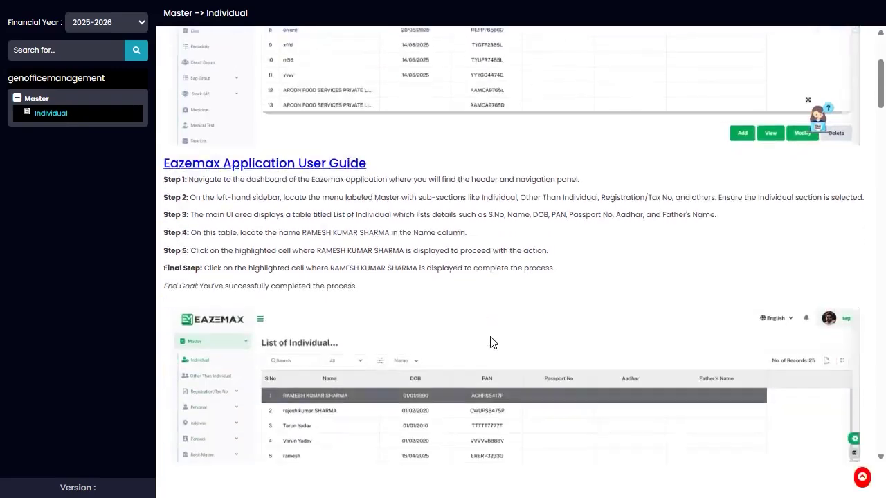
scroll(490, 341, "down", 2)
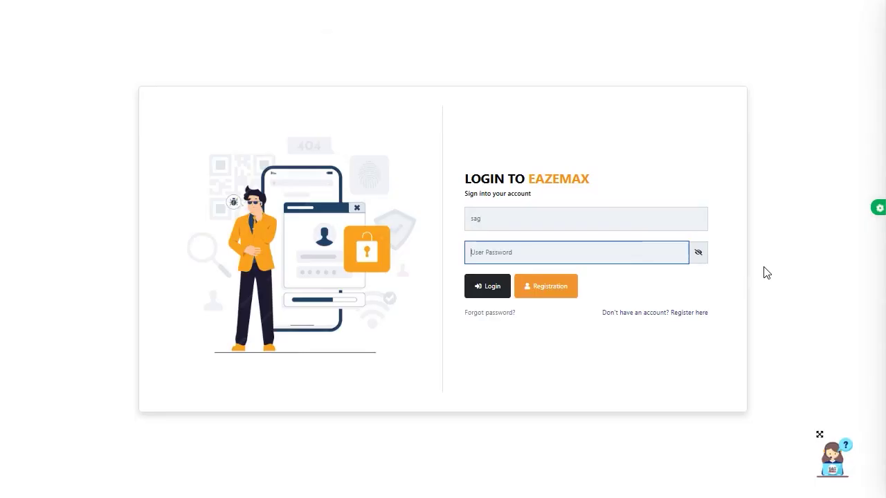
Sign in to Eazemax with the account password.
type("123")
type("45")
left_click(484, 286)
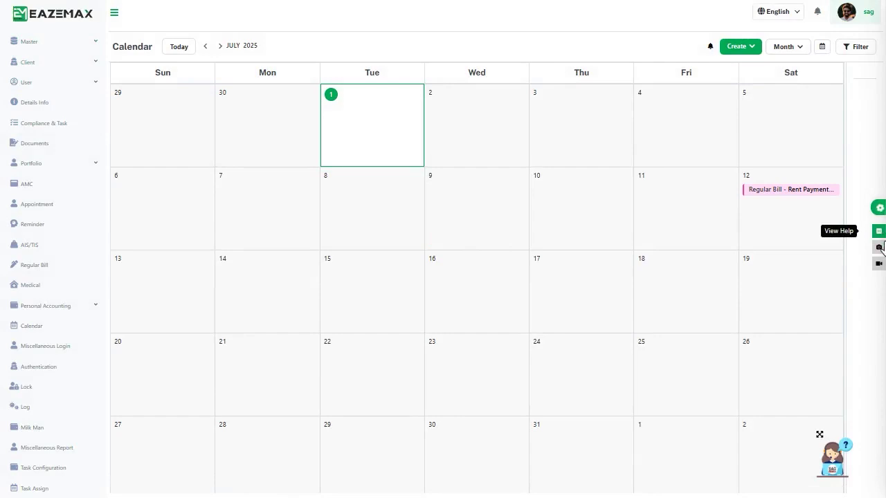
Start the video capture and open the Individual list under Master in Eazemax.
left_click(879, 231)
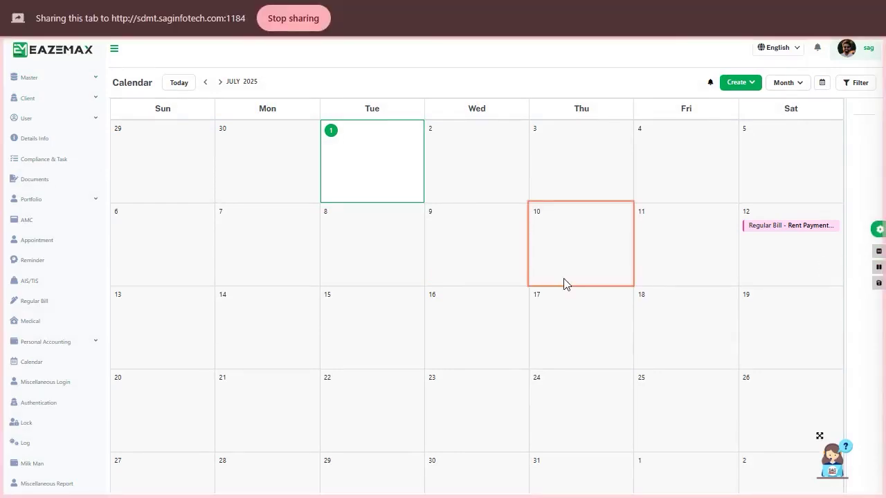
left_click(27, 86)
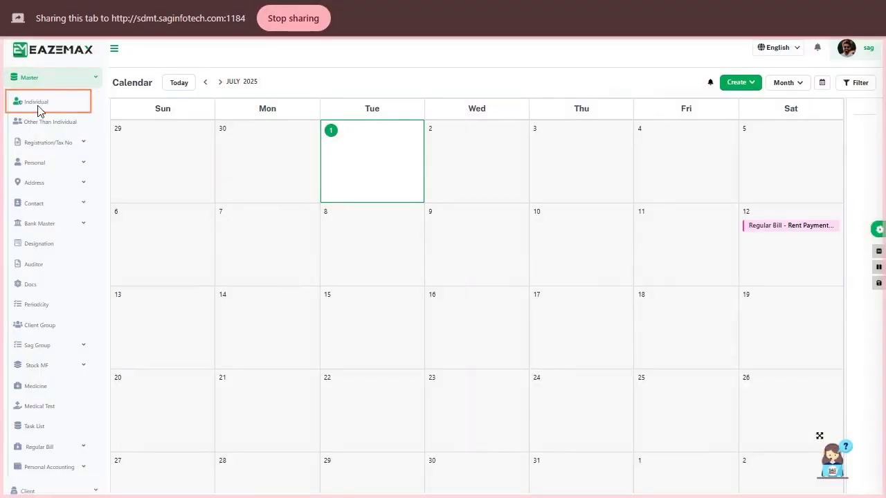
left_click(39, 109)
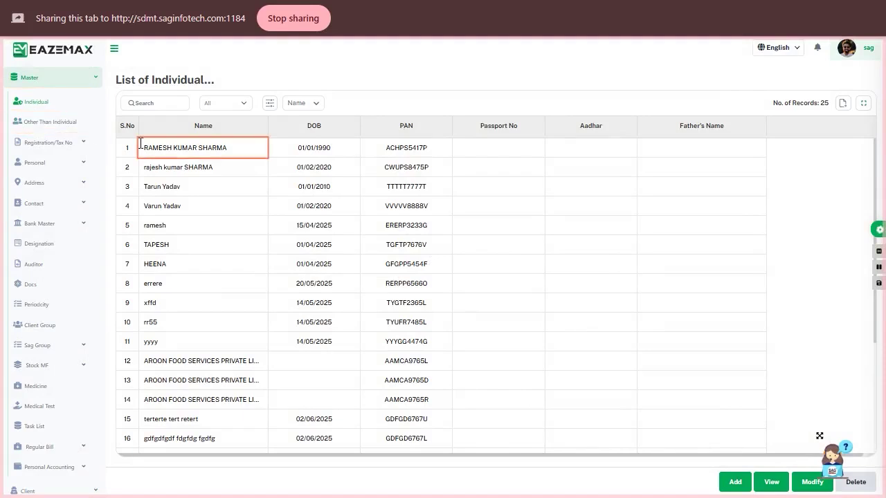
Add a new individual with corrected PAN, an Aadhar number and a new bank account, then save it.
left_click(735, 482)
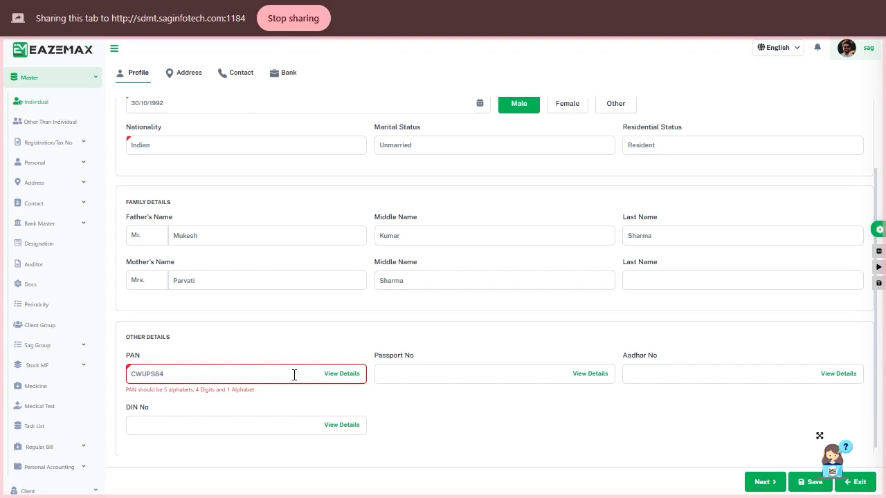
type("P")
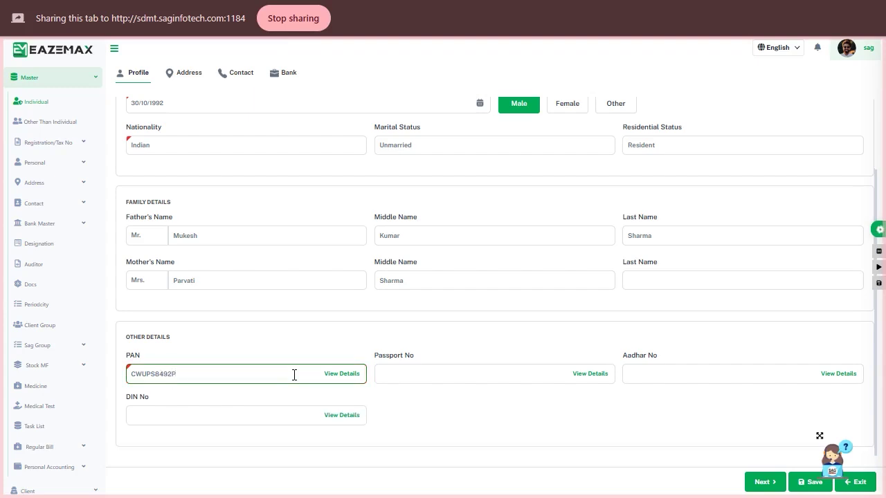
left_click(682, 377)
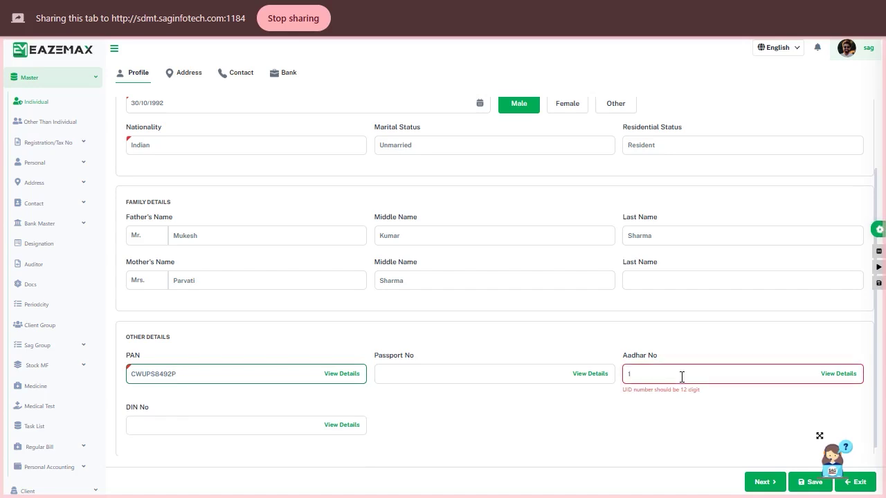
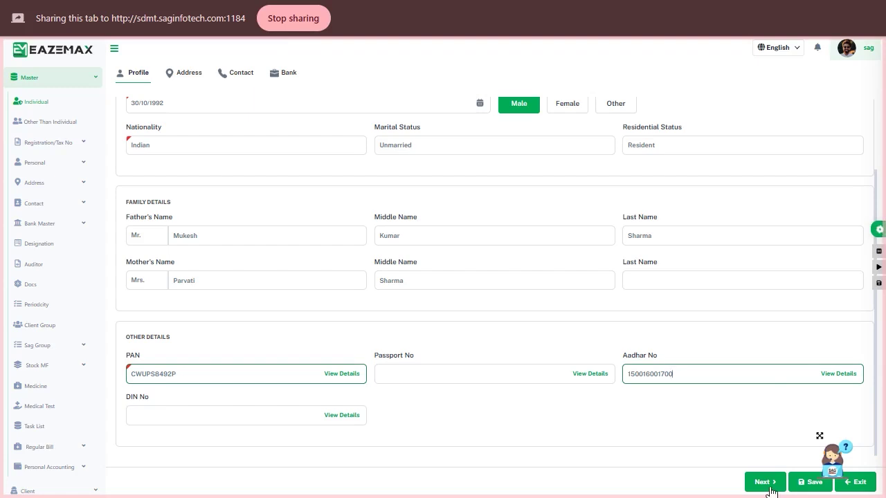
left_click(879, 267)
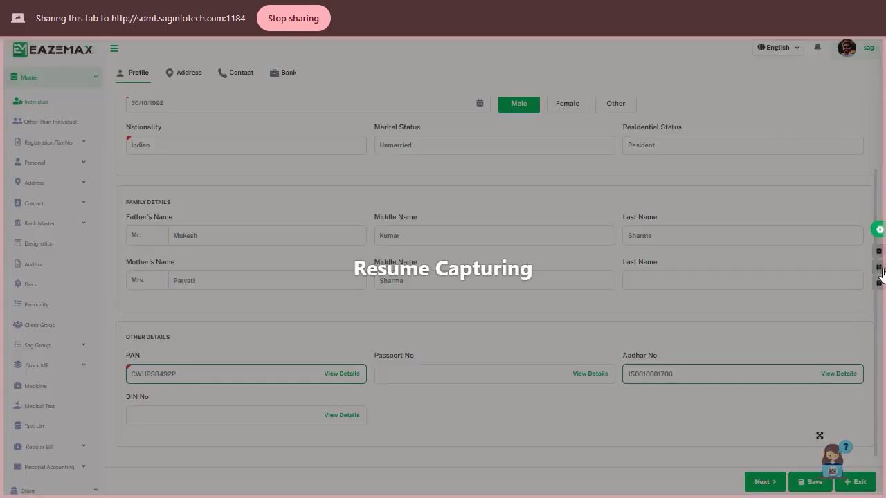
left_click(764, 485)
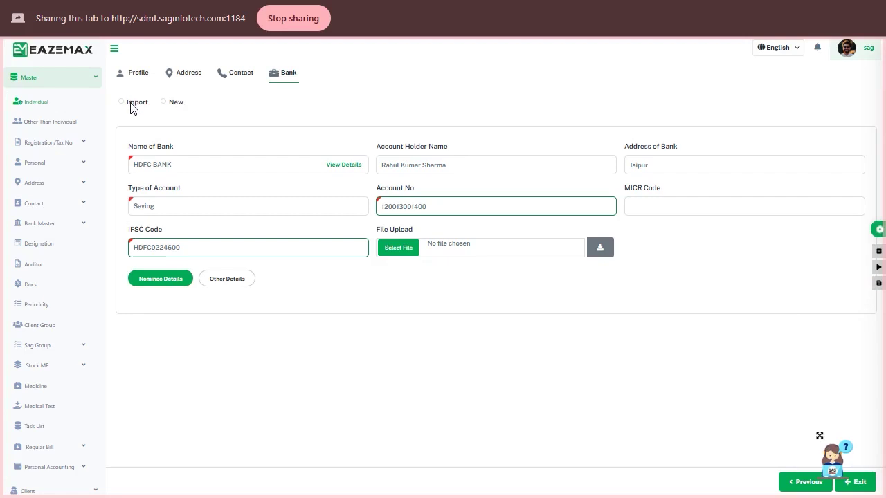
left_click(130, 76)
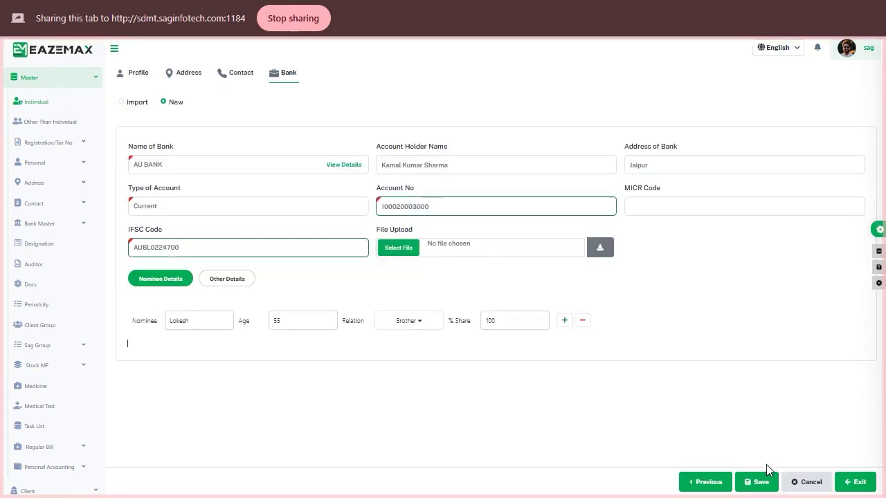
left_click(759, 484)
left_click(461, 311)
Stop the recording and download it as 'Individual Help Vide'.
left_click(879, 268)
type("Individual Help Video")
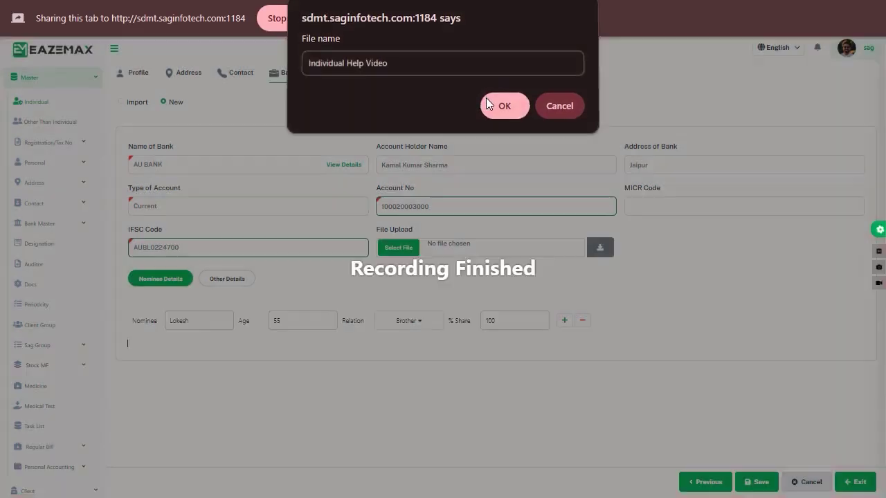
left_click(494, 106)
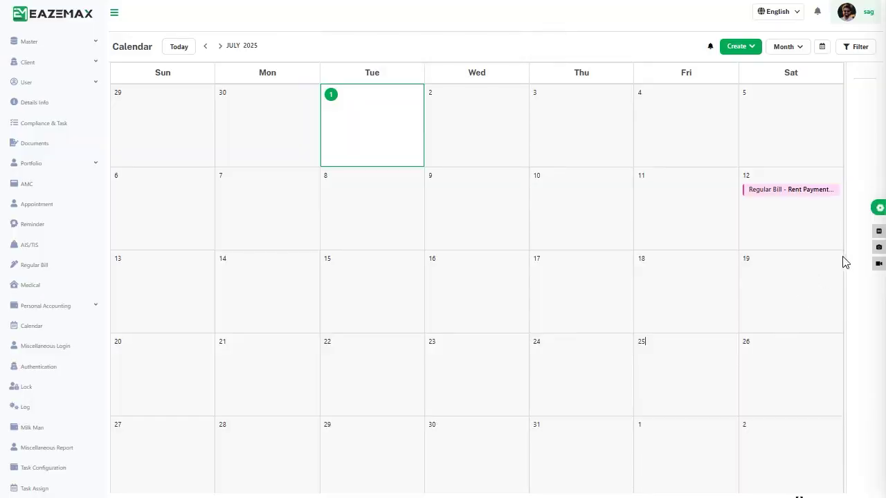
Bring up the published Document Help-Aadhar Card guide and scroll through it.
left_click(880, 233)
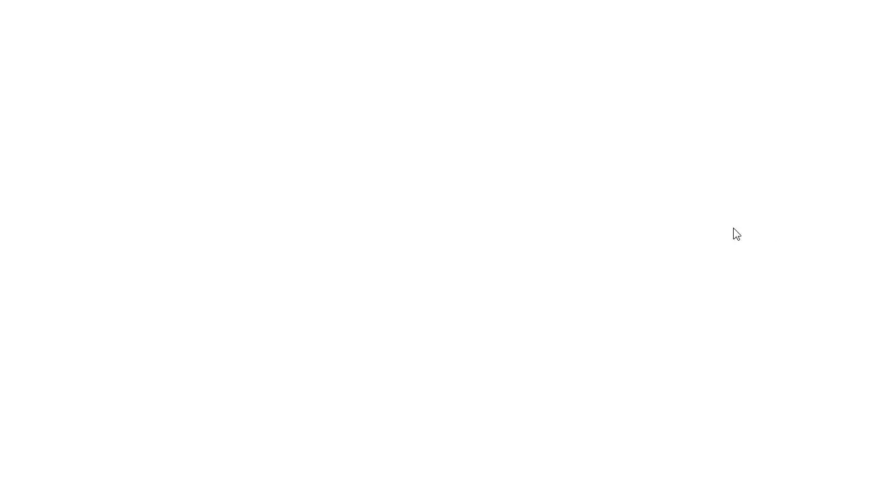
left_click(61, 104)
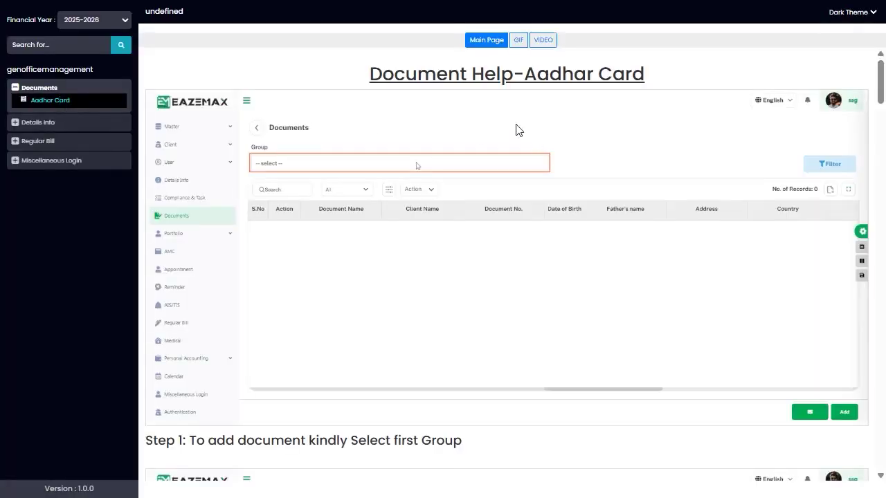
scroll(453, 287, "down", 15)
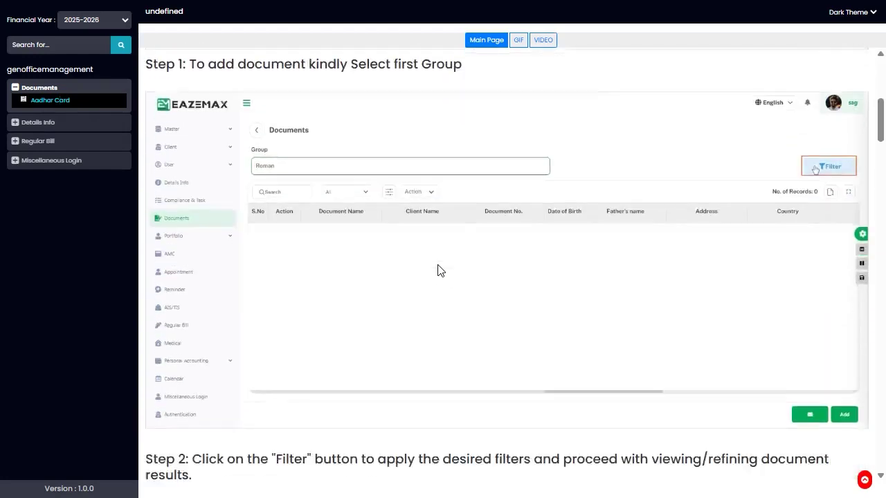
scroll(437, 271, "up", 10)
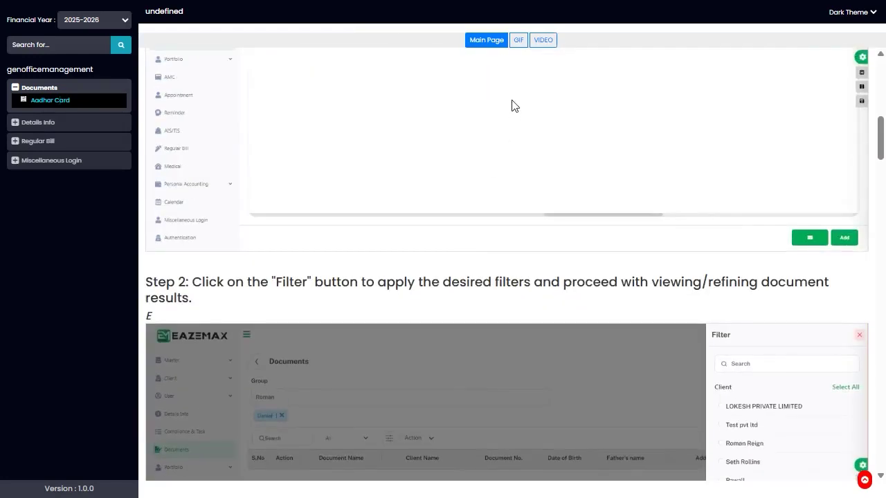
View the Aadhar Card help as a GIF, then as a video, then return to the main page.
left_click(519, 42)
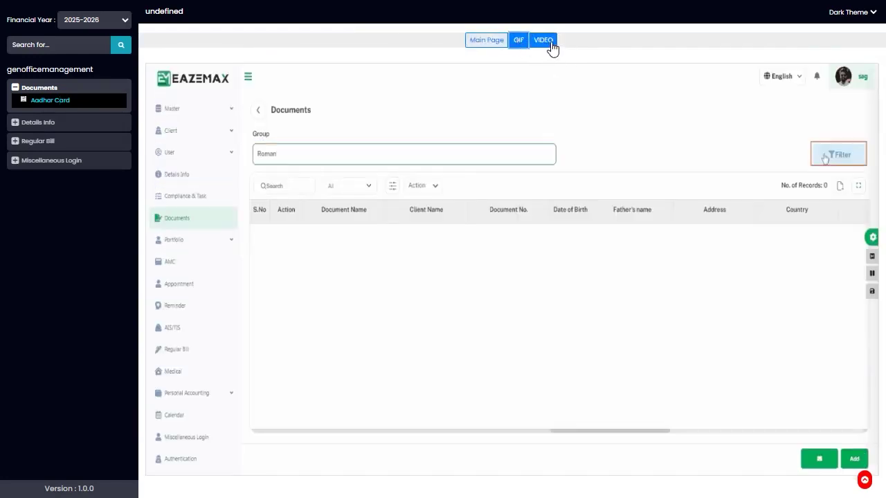
left_click(547, 41)
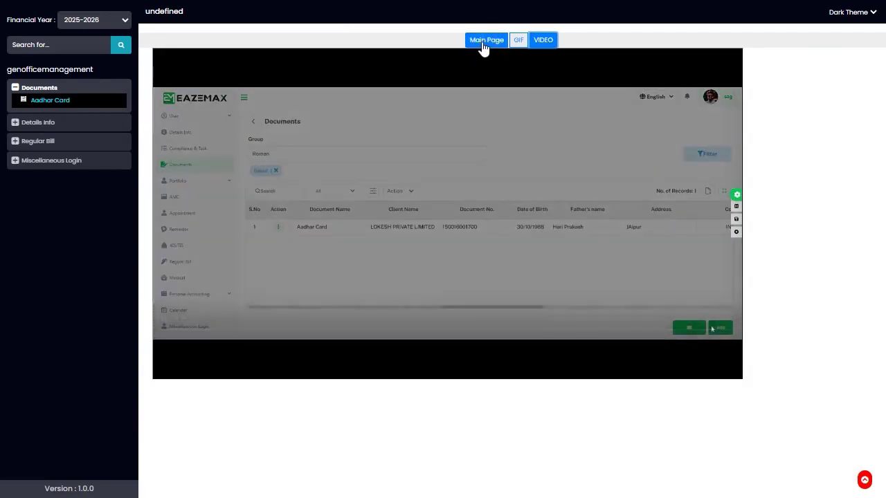
left_click(487, 39)
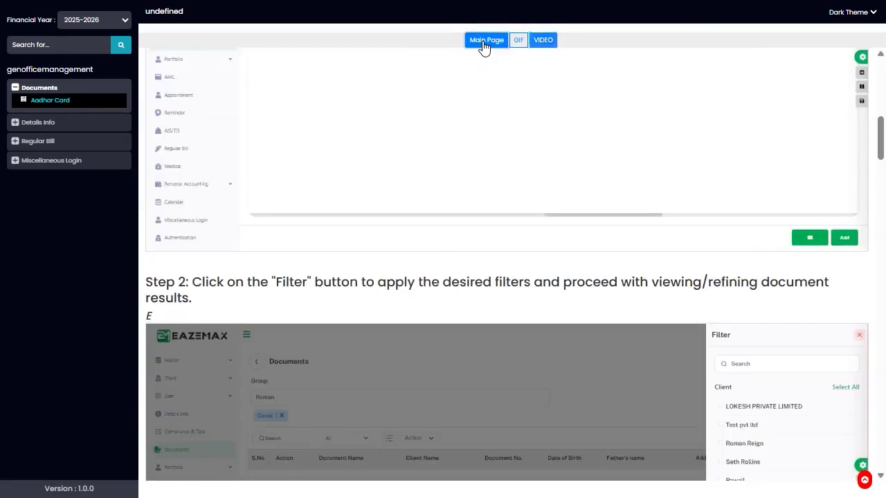
scroll(403, 336, "down", 10)
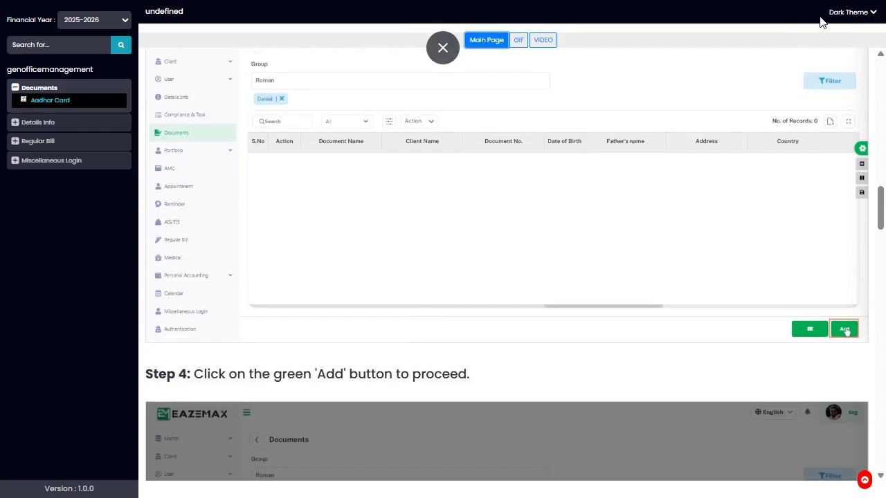
left_click(873, 13)
left_click(858, 49)
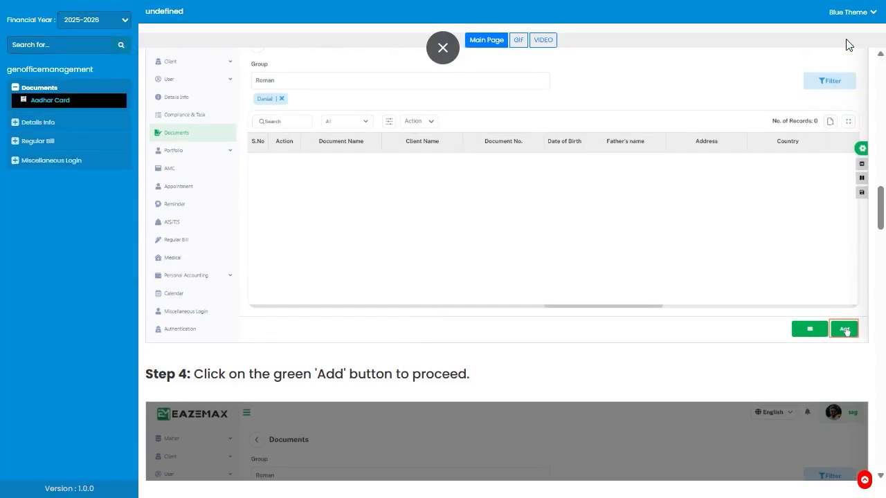
scroll(429, 231, "down", 2)
scroll(429, 230, "down", 4)
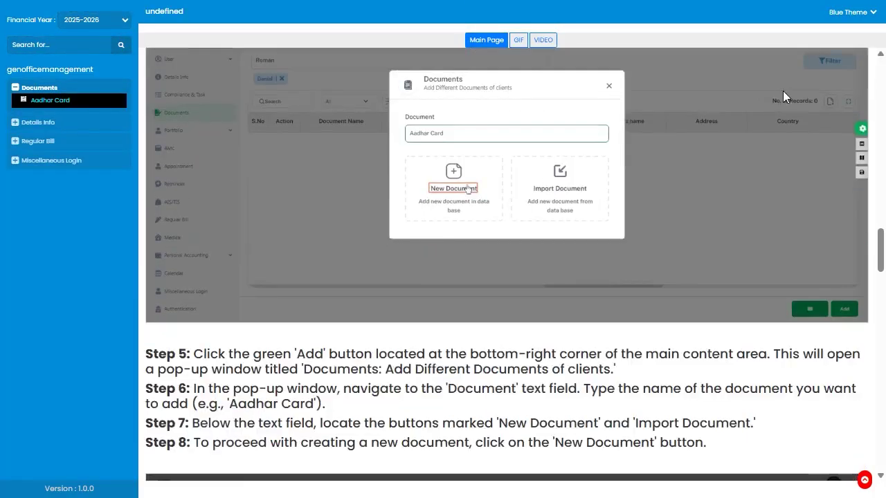
left_click(872, 14)
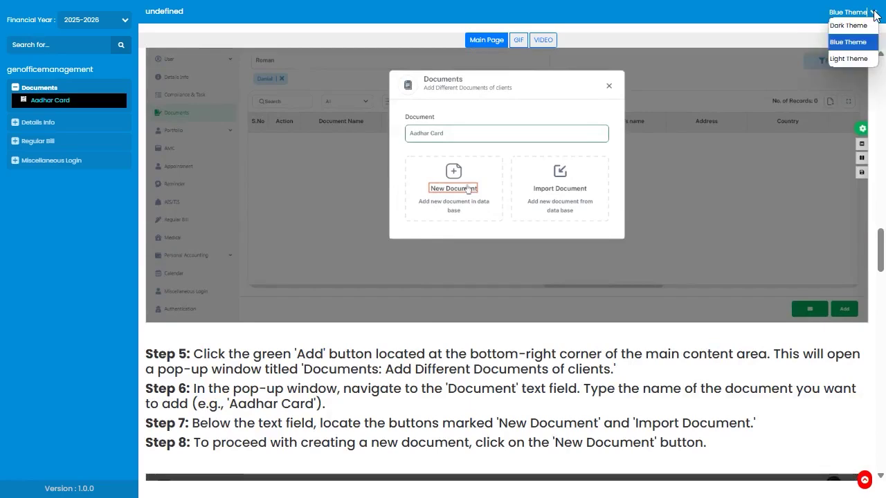
left_click(854, 59)
scroll(290, 312, "down", 6)
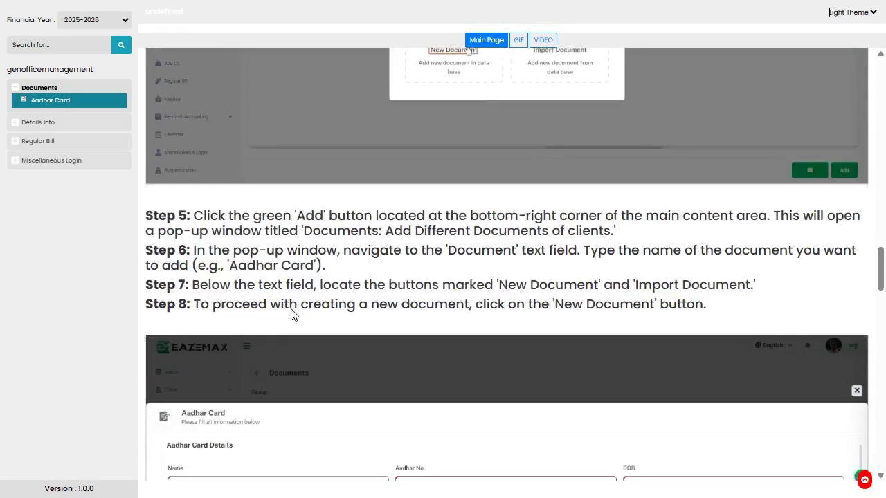
scroll(599, 151, "up", 3)
left_click(858, 15)
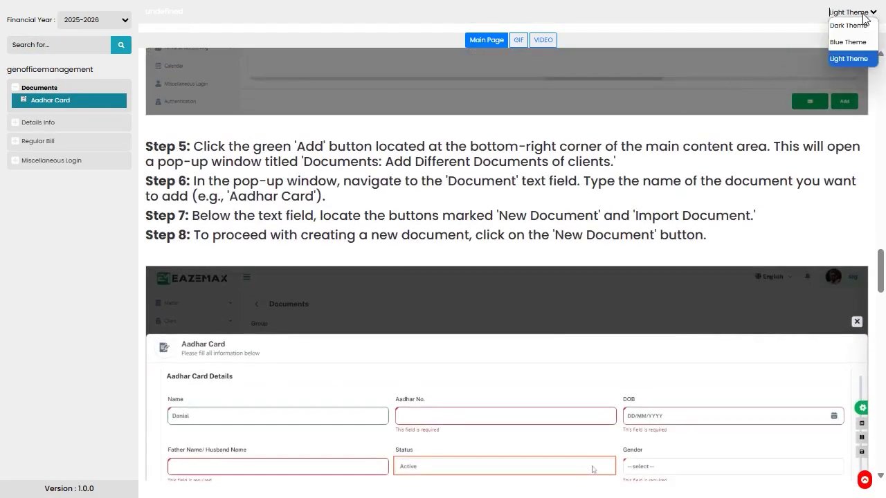
left_click(857, 33)
scroll(232, 256, "down", 3)
scroll(232, 256, "down", 5)
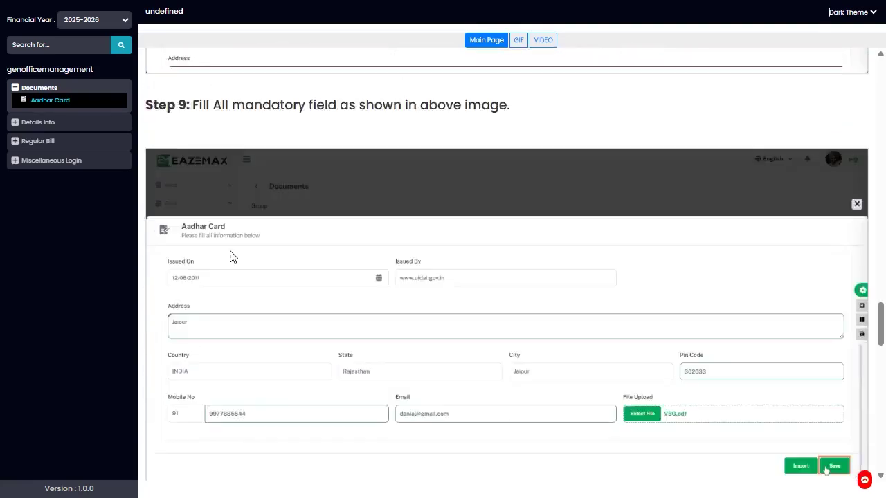